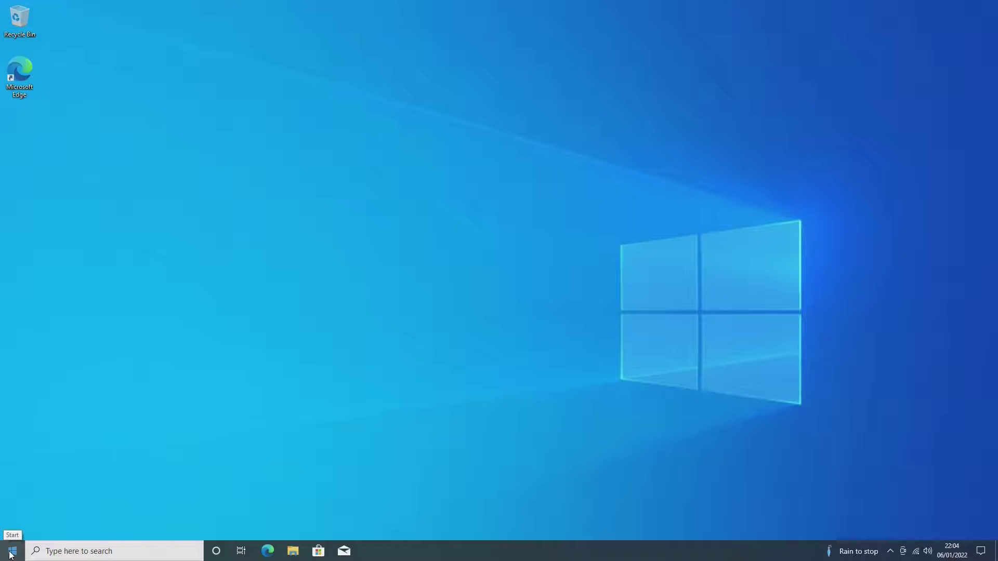
Step: Under System > Notifications & actions, turn off app notifications and untick welcome experience, setup suggestions and tips
left_click(11, 555)
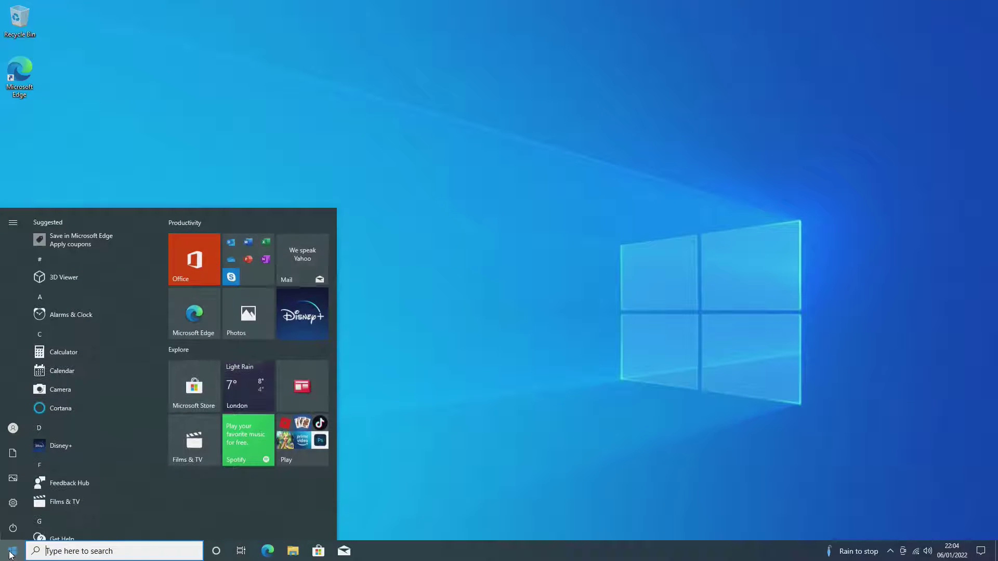
left_click(13, 503)
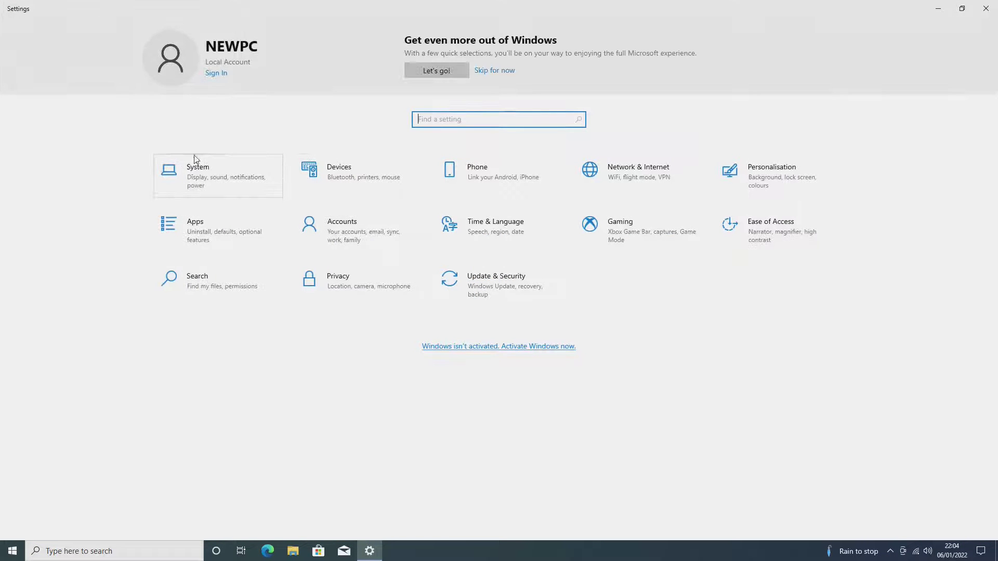
left_click(199, 177)
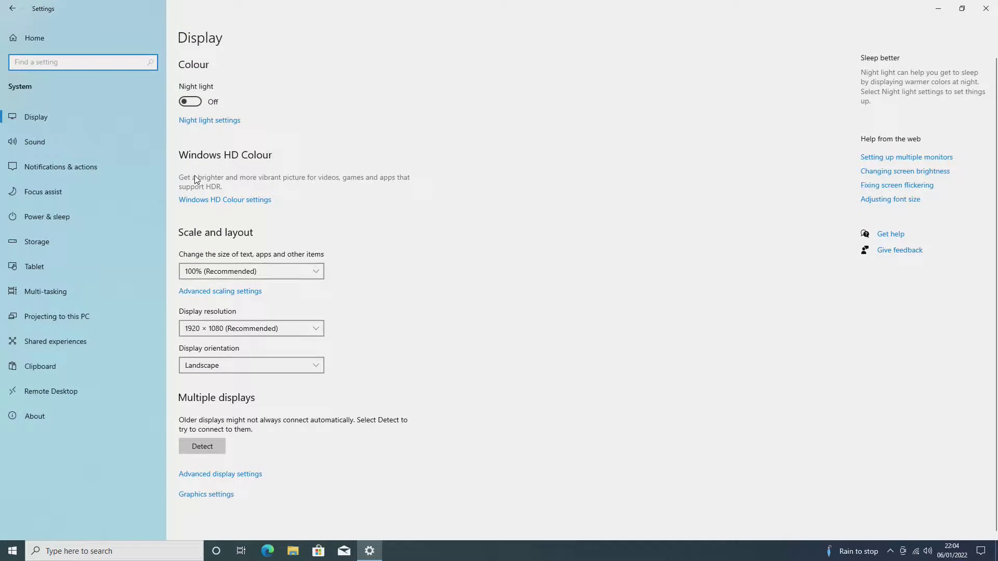
left_click(39, 168)
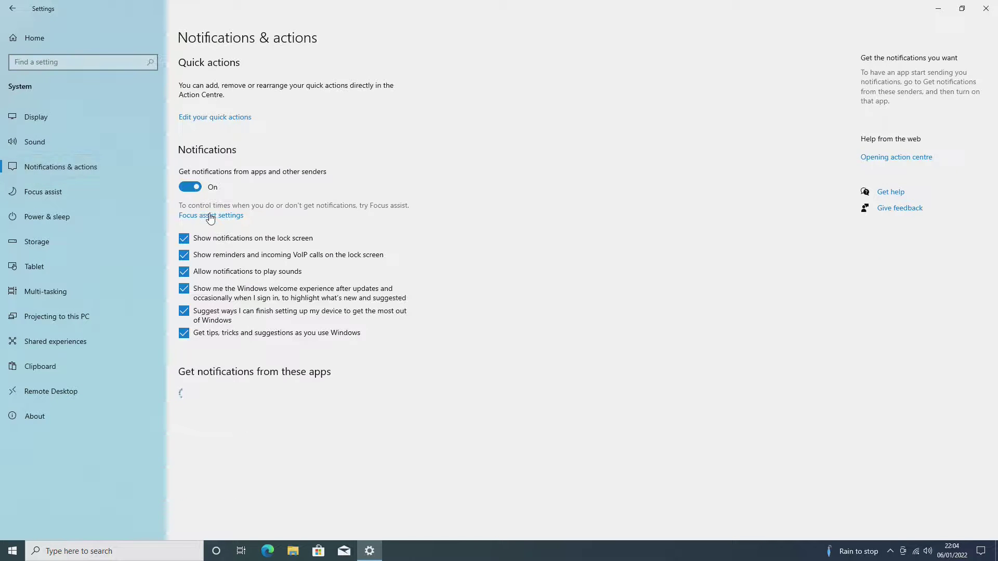
left_click(196, 187)
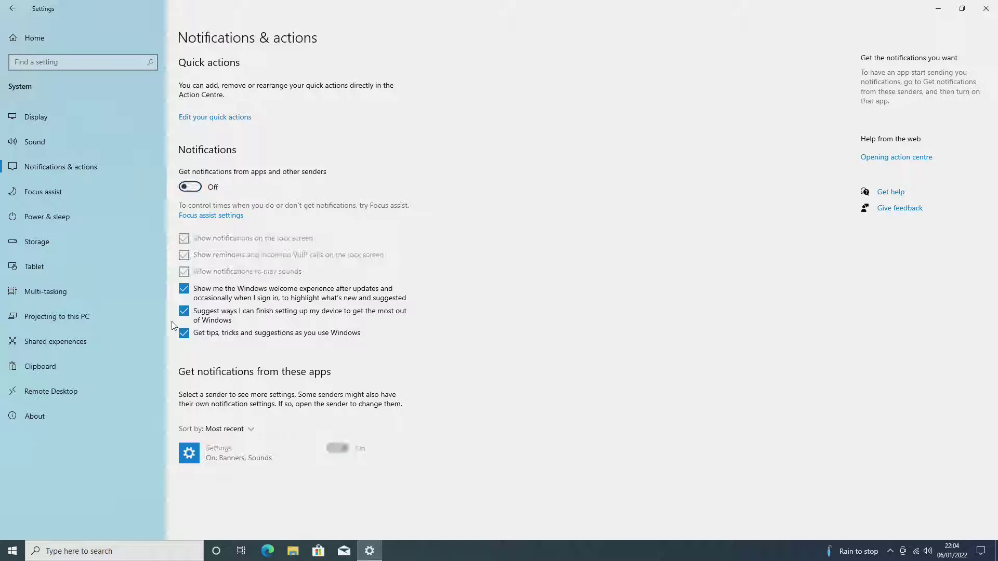
left_click(183, 289)
left_click(184, 312)
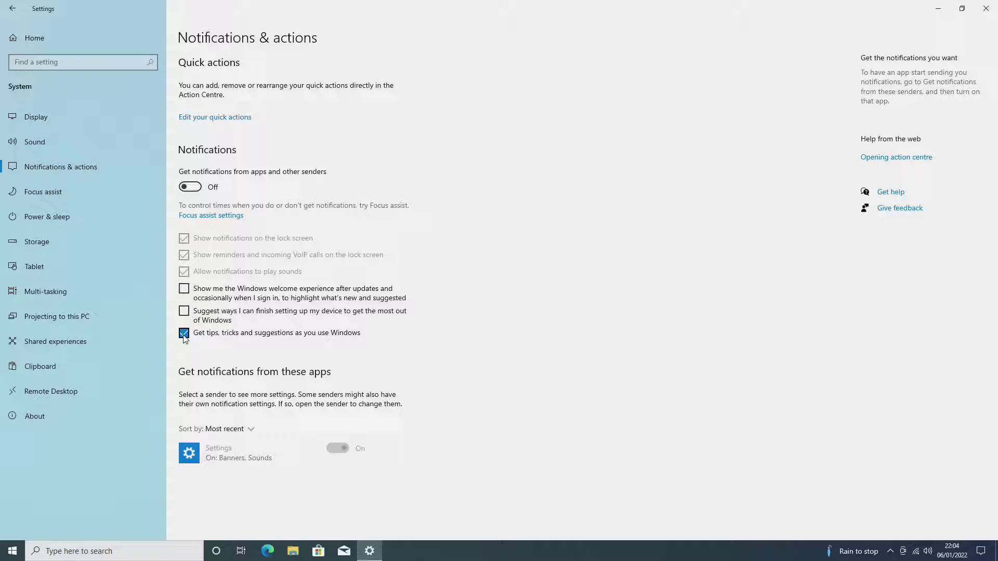
left_click(184, 334)
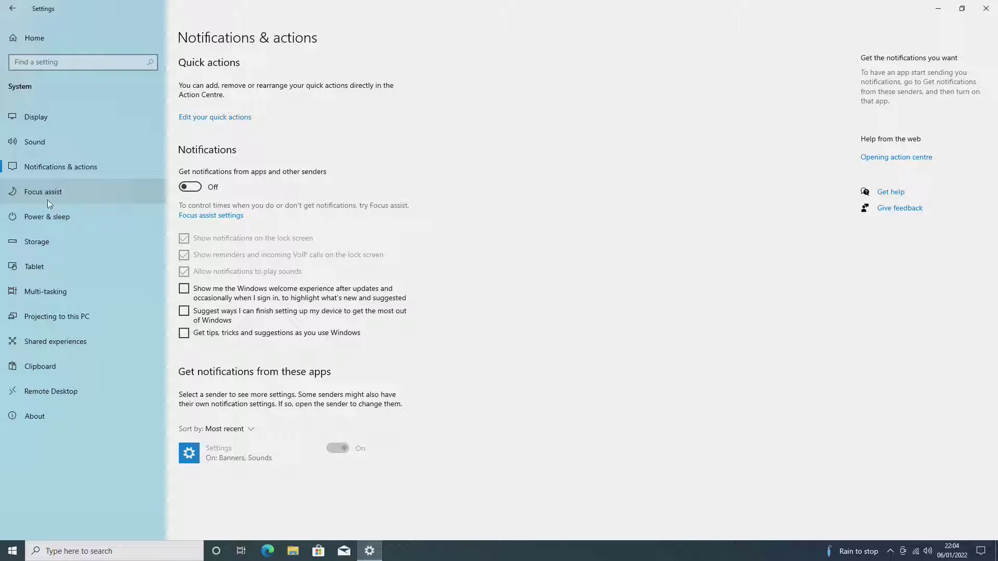
Step: From Power & sleep's additional power settings, select the High performance plan and close Power Options
left_click(44, 219)
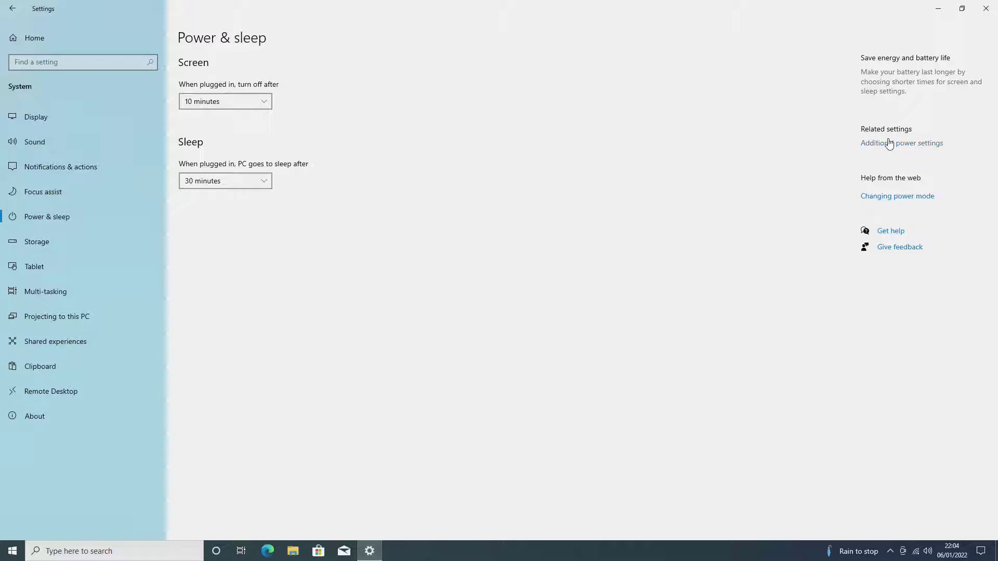
left_click(889, 146)
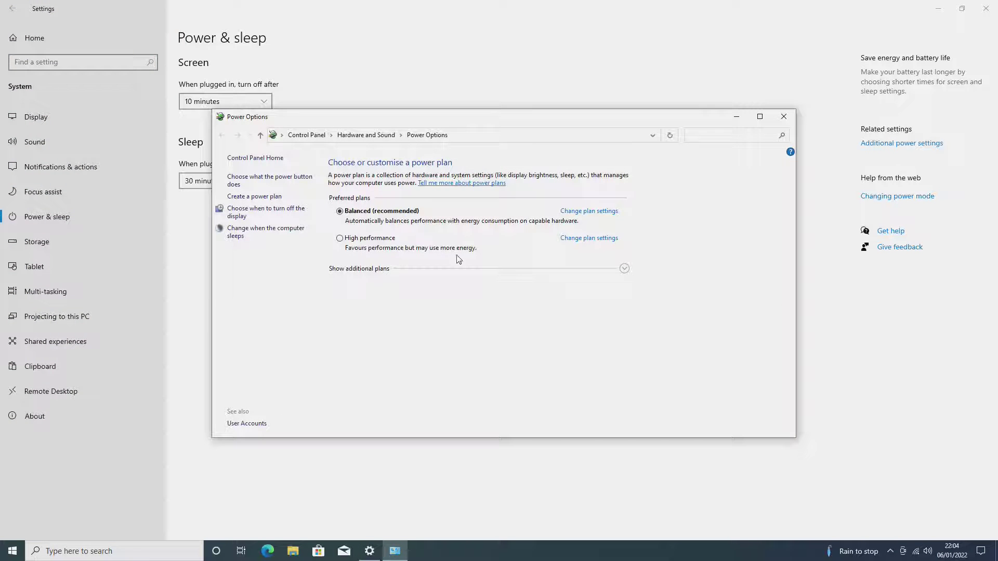
left_click(347, 243)
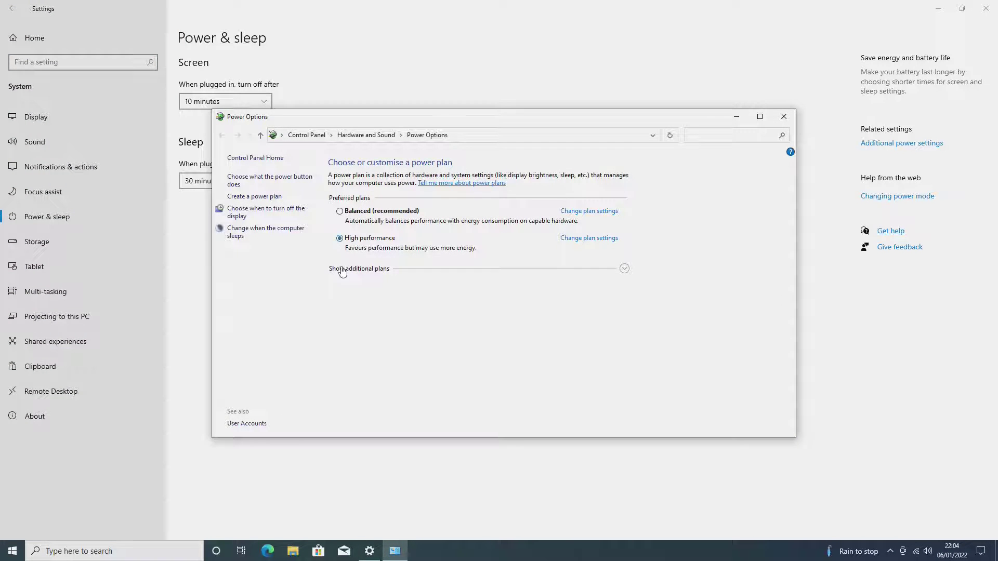
left_click(624, 270)
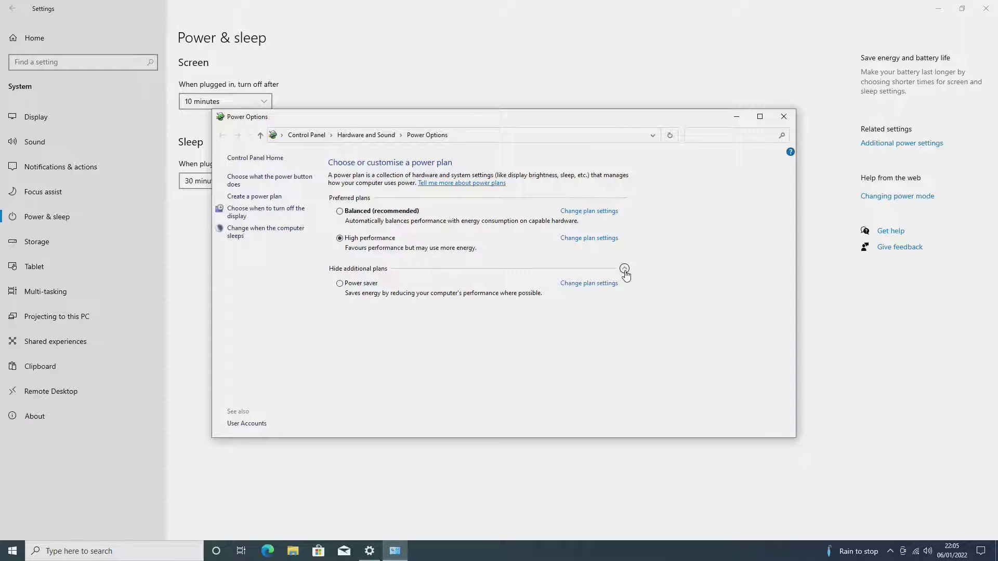
left_click(624, 270)
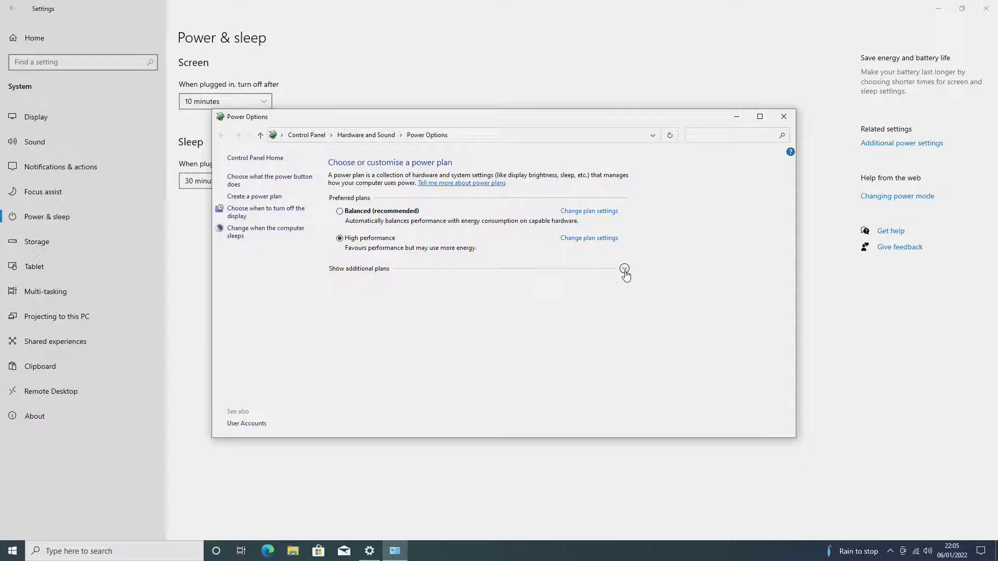
left_click(783, 120)
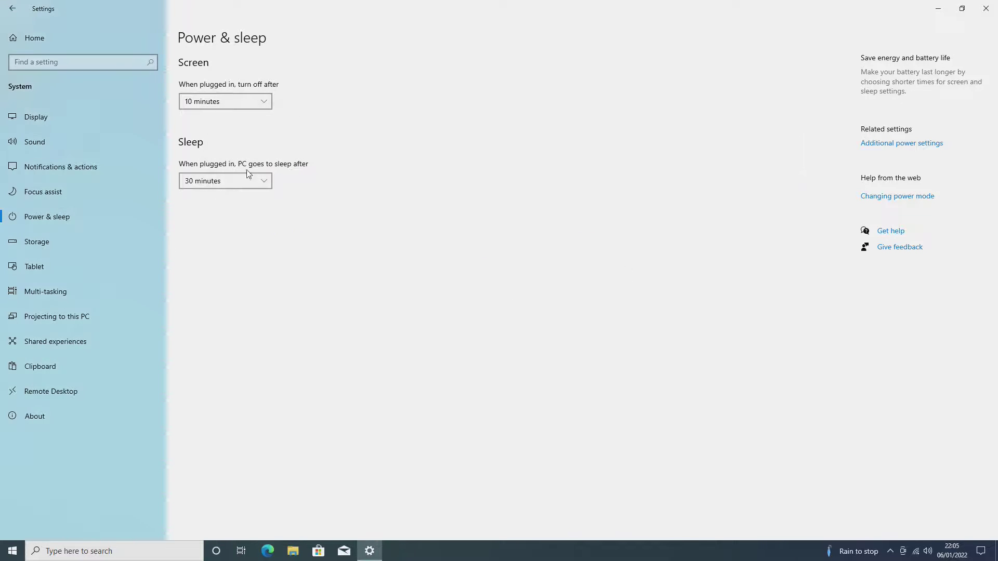
Step: Switch off HD Audio, Edge, OneDrive, Realtek HD Audio Manager, Spotify and Windows Security icon startup apps
left_click(38, 39)
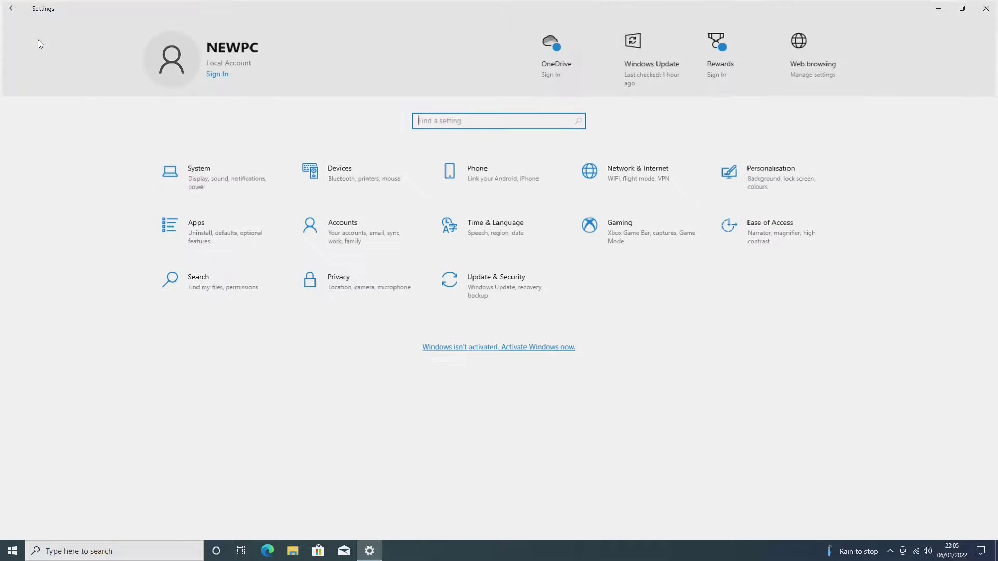
left_click(212, 232)
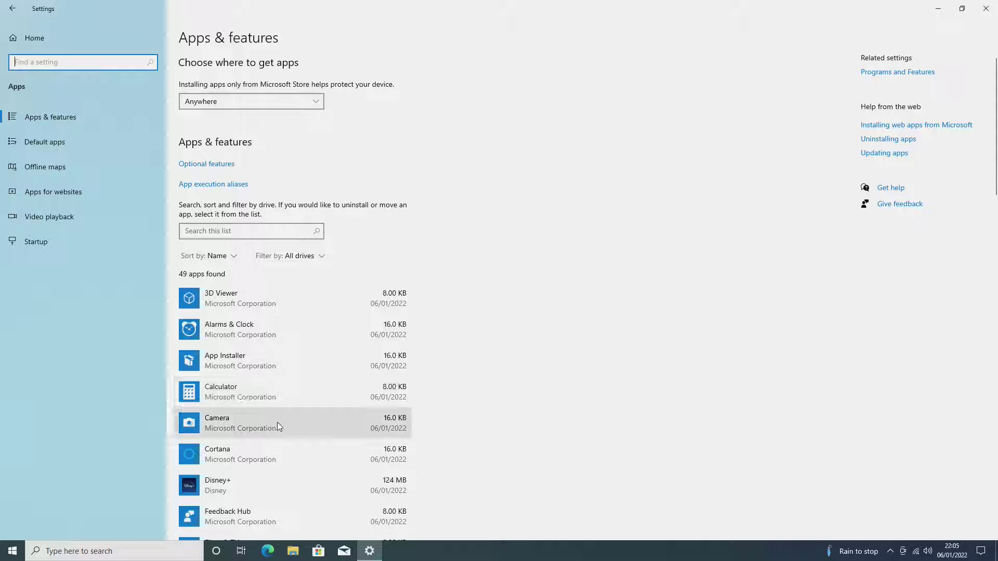
scroll(277, 451, "down", 3)
scroll(277, 450, "down", 3)
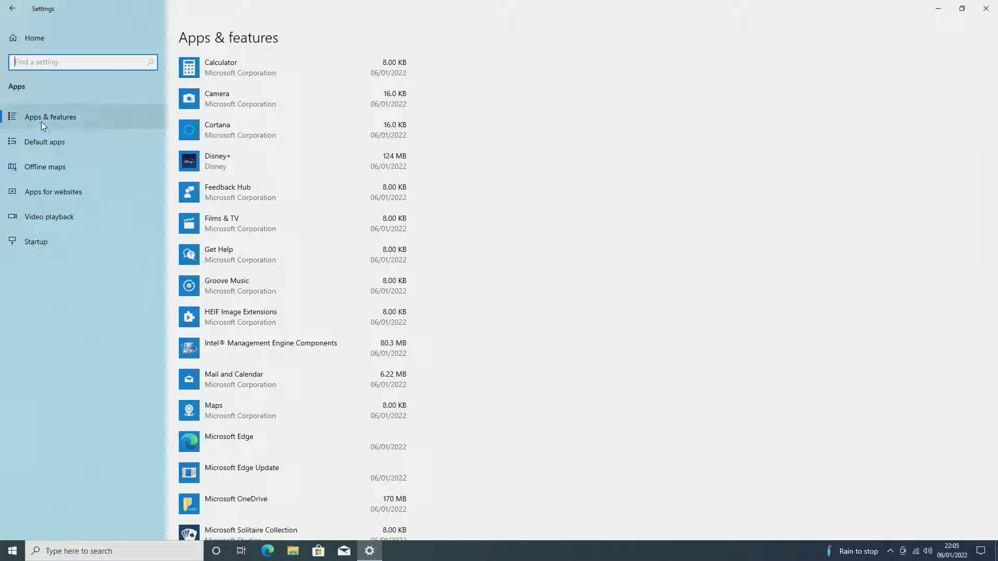
left_click(43, 247)
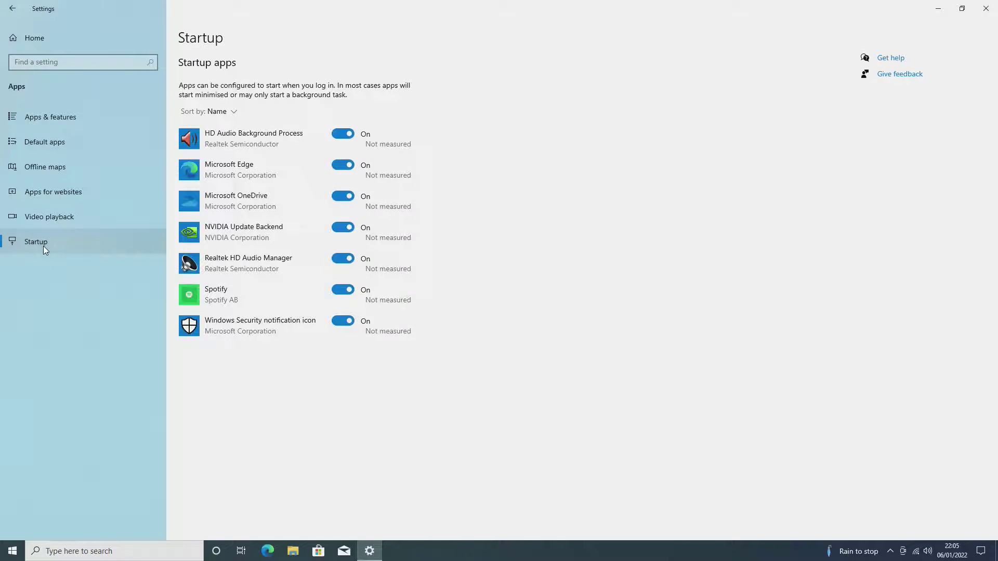
left_click(344, 134)
left_click(342, 166)
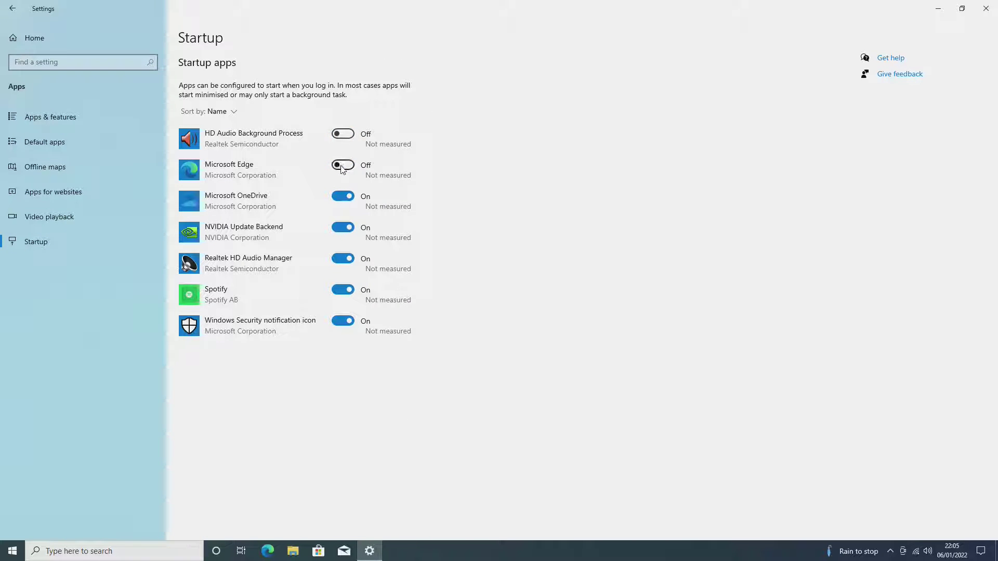
left_click(338, 198)
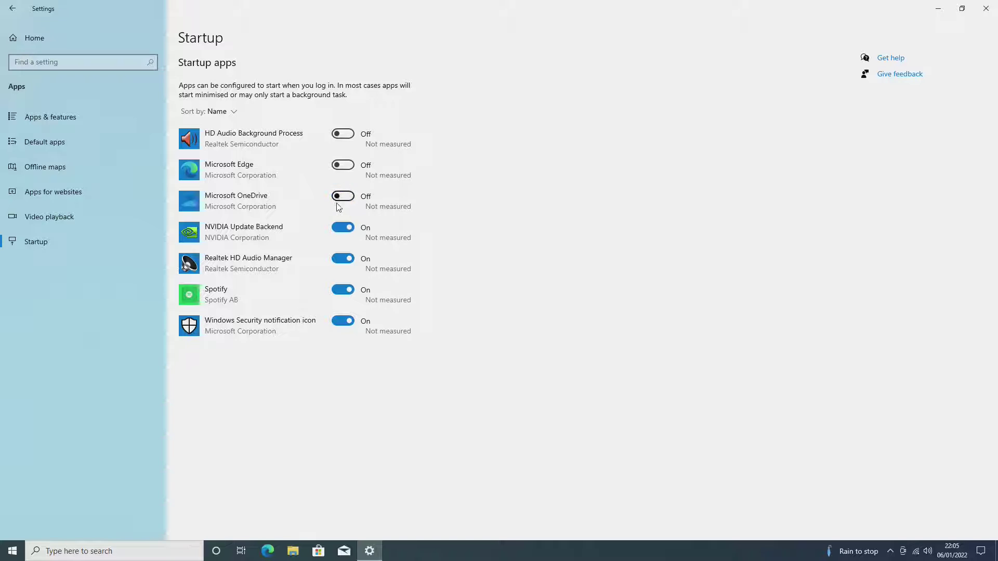
left_click(338, 258)
left_click(342, 294)
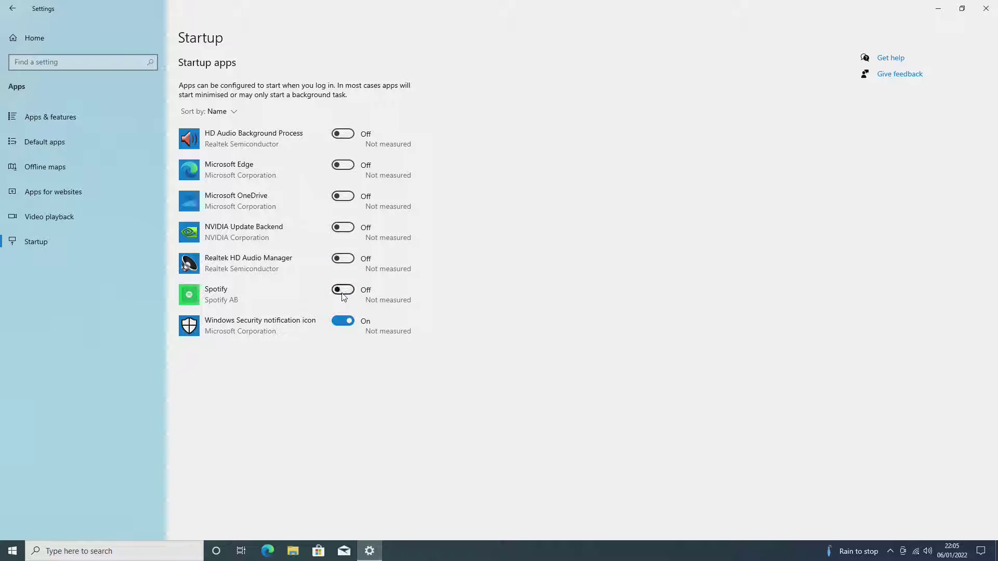
left_click(342, 322)
Step: Turn off the language-list, app-launch tracking and suggested-content toggles in Privacy > General
left_click(36, 38)
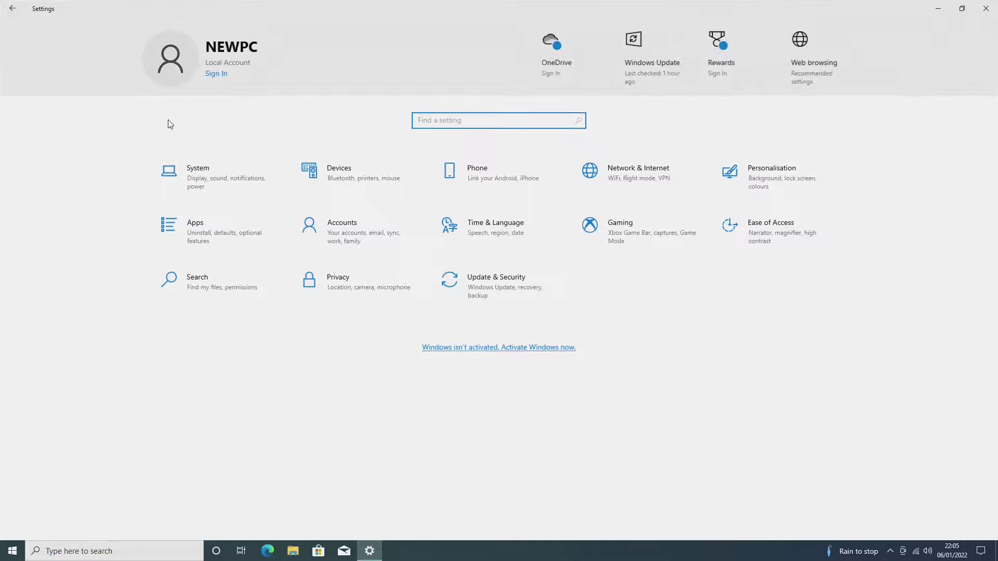
left_click(343, 278)
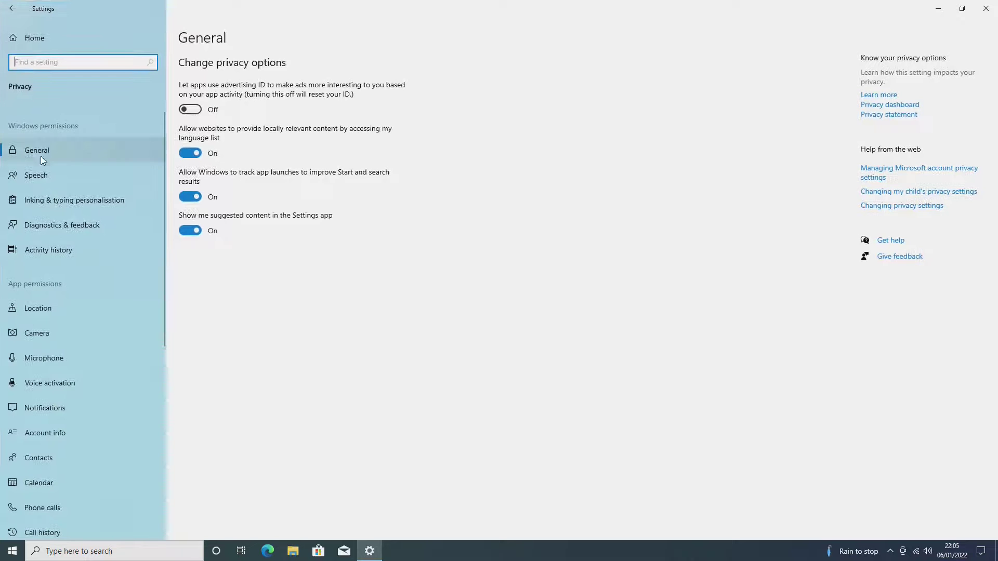
left_click(190, 153)
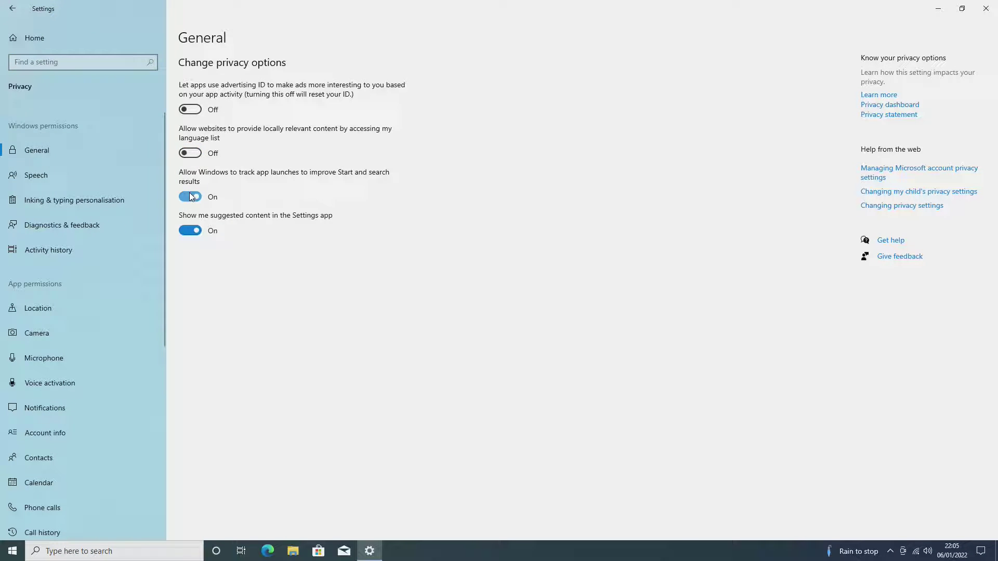
left_click(190, 196)
left_click(190, 230)
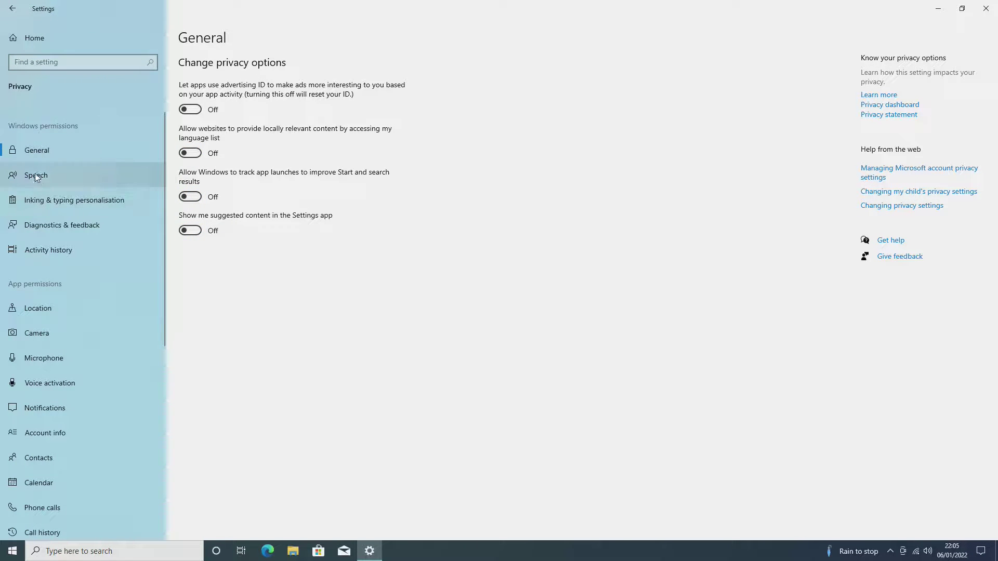
Step: Turn off inking & typing personalisation and set diagnostics feedback frequency to Never
left_click(57, 205)
left_click(188, 153)
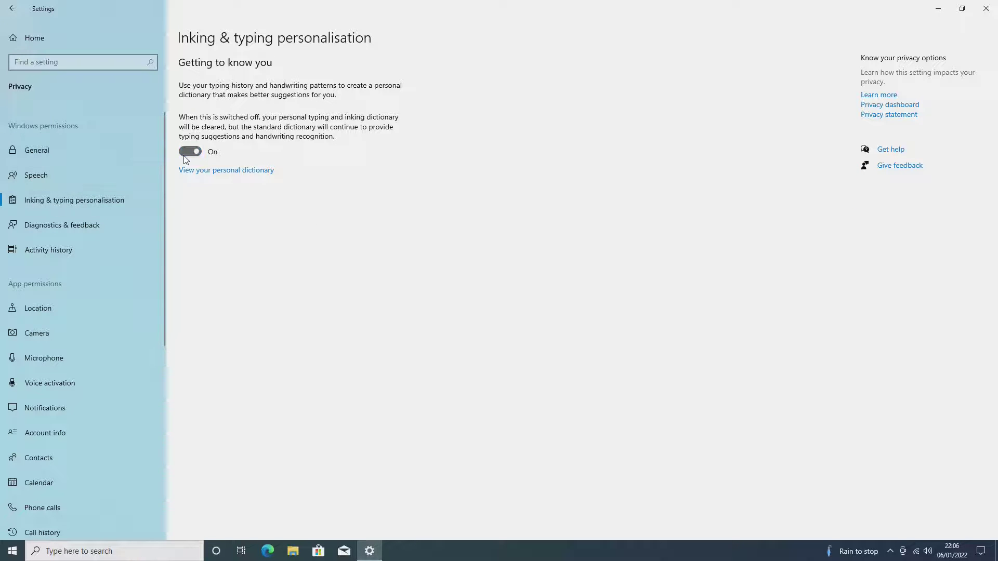
left_click(54, 227)
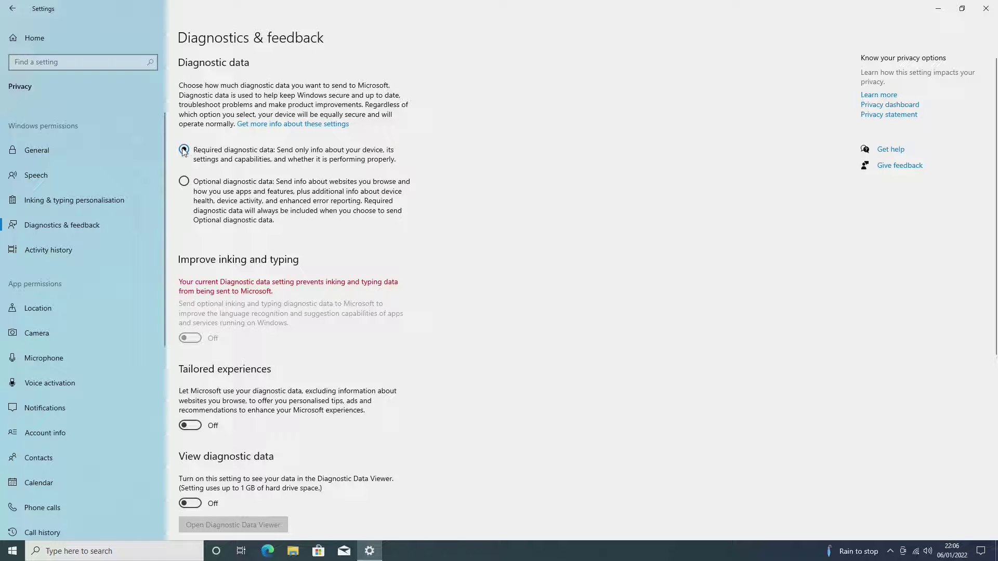
scroll(238, 289, "down", 6)
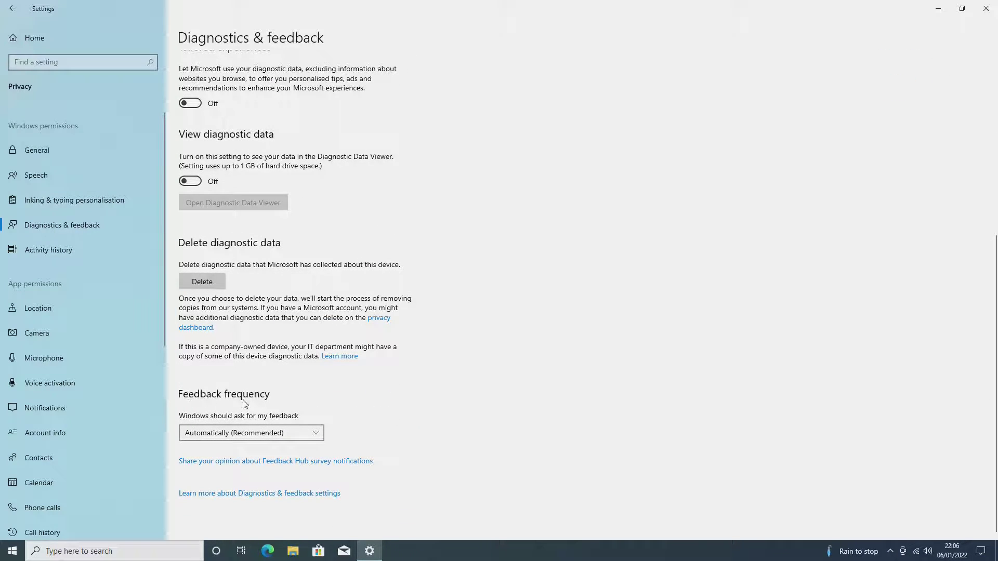
left_click(208, 432)
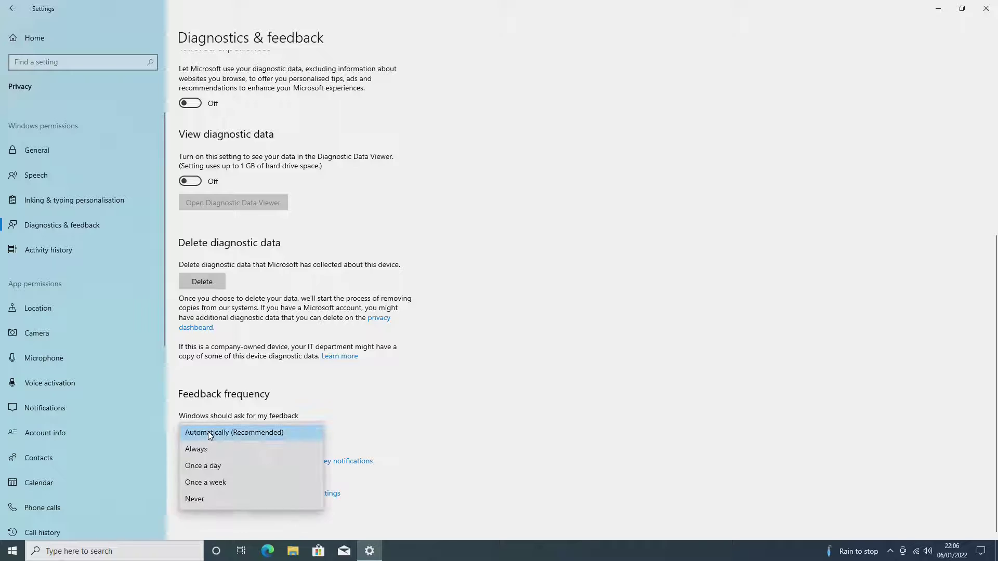
left_click(204, 498)
left_click(19, 253)
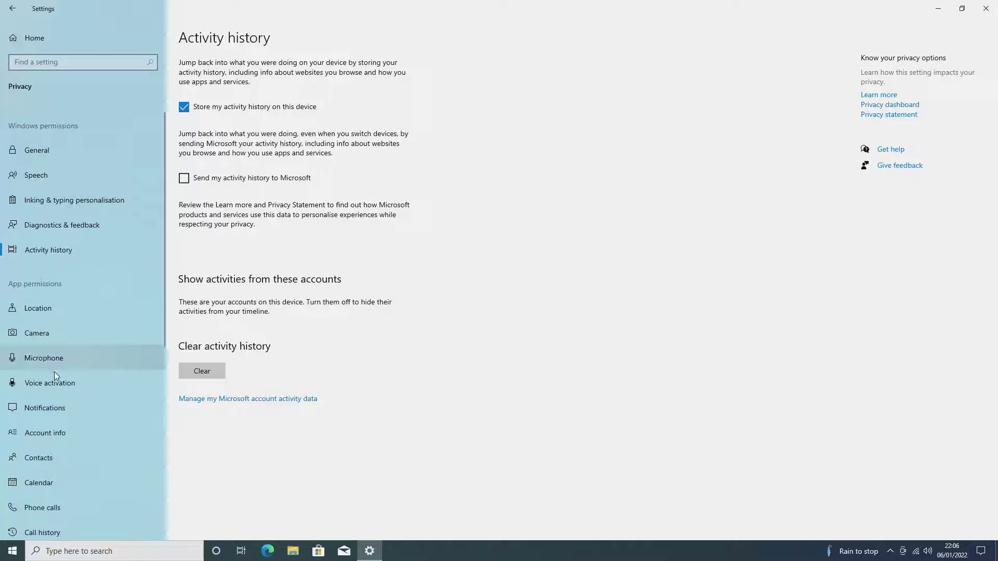
Step: Deny apps notification access and stop all apps running in the background
scroll(52, 302, "down", 2)
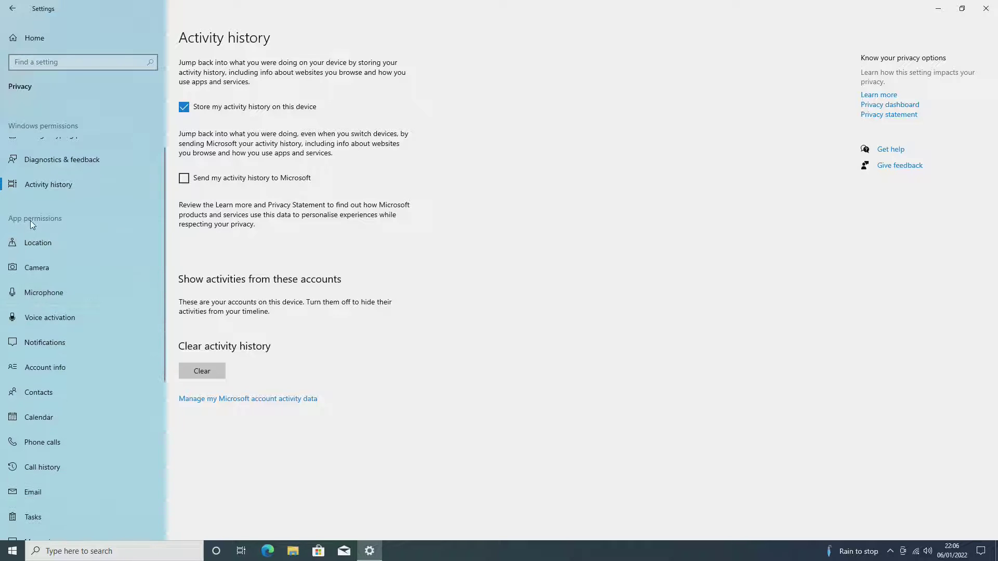
left_click(43, 341)
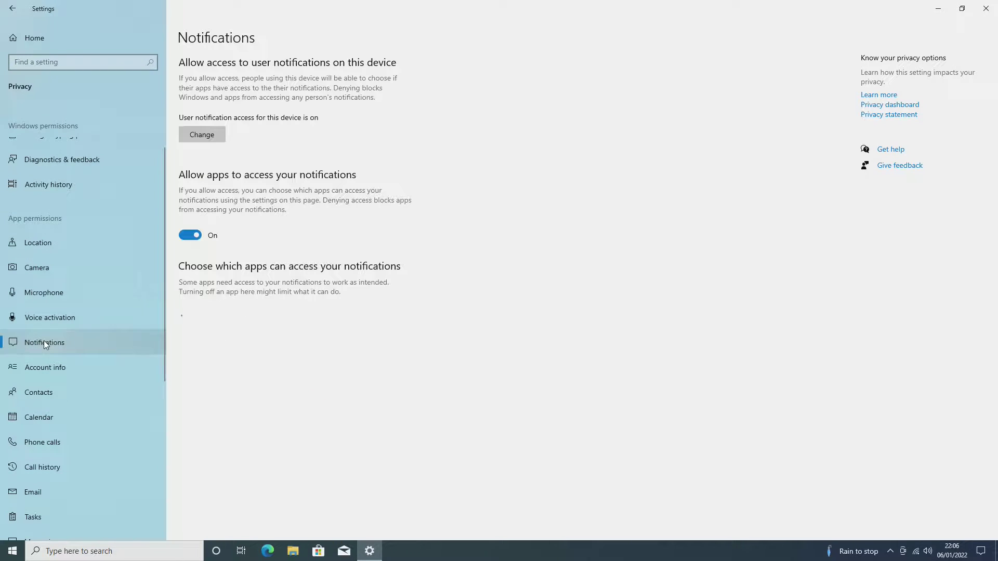
left_click(190, 235)
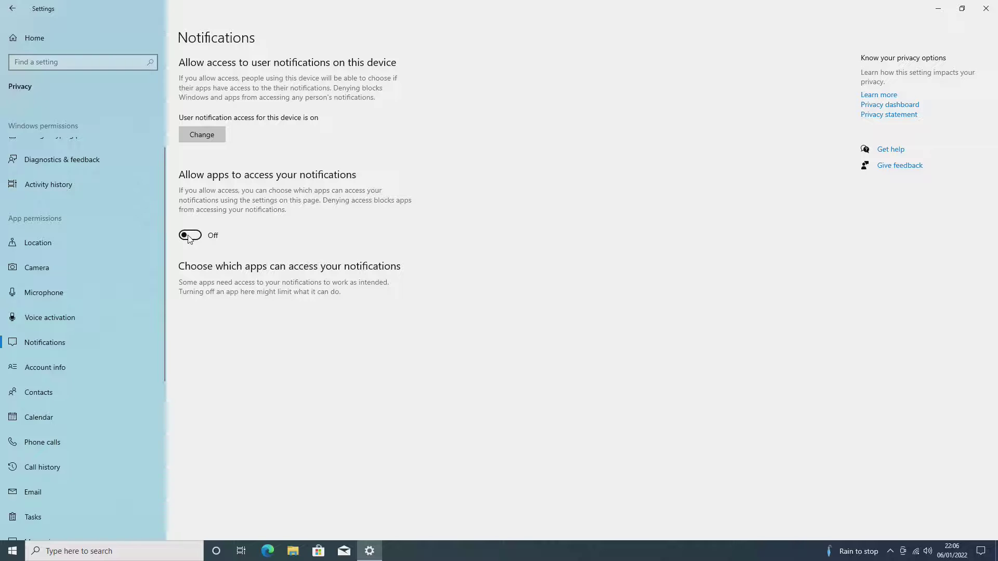
scroll(57, 416, "down", 8)
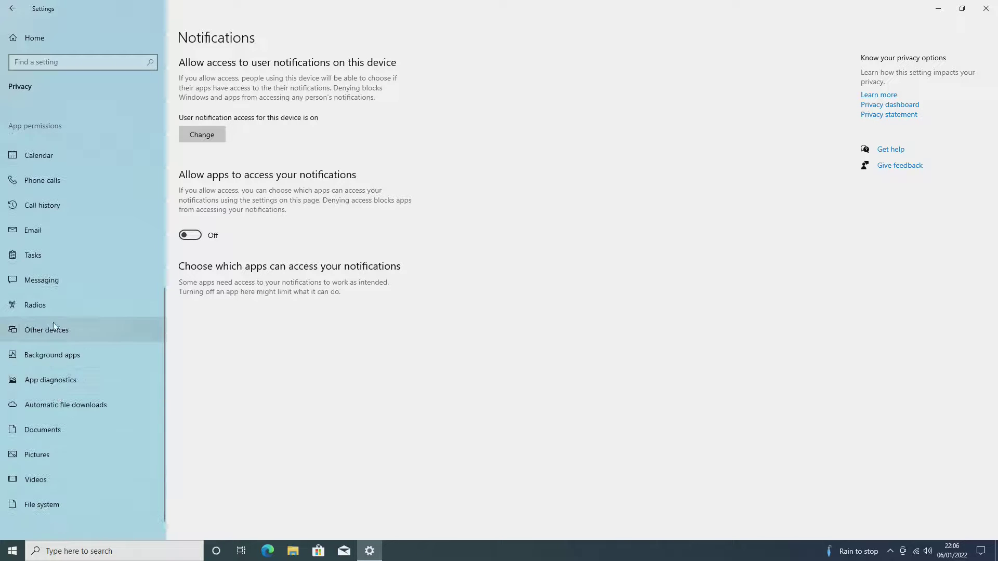
left_click(52, 360)
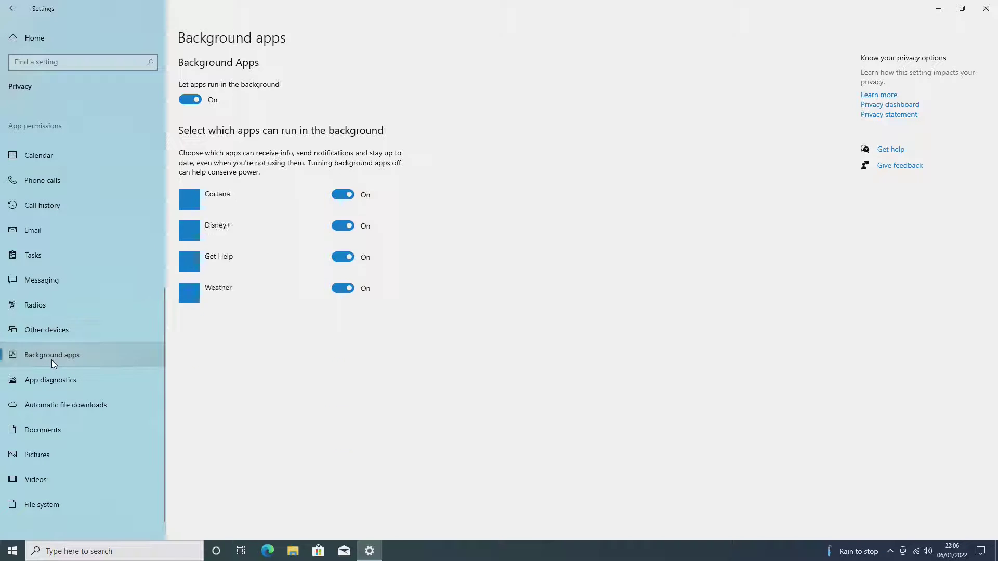
scroll(285, 452, "down", 3)
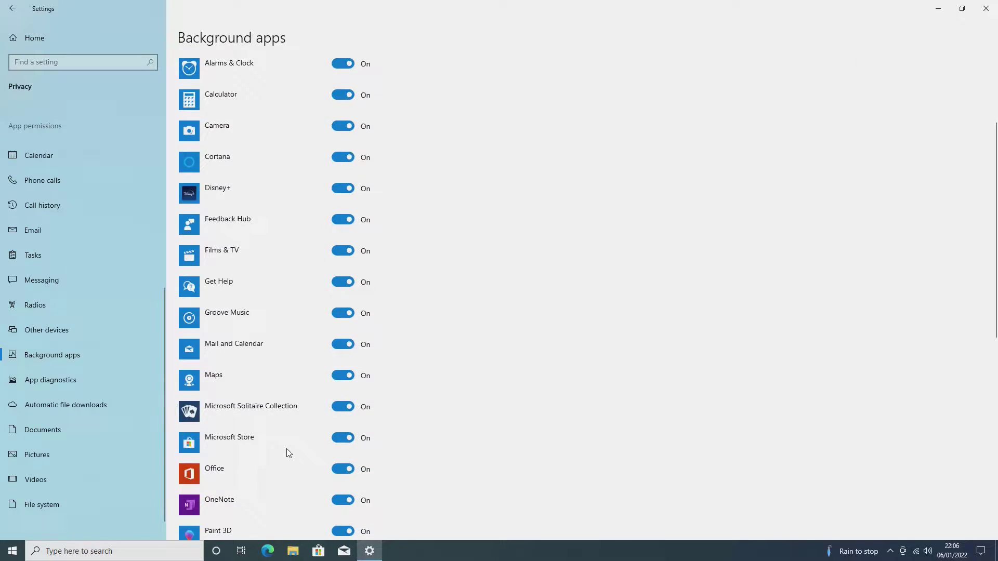
scroll(285, 452, "up", 3)
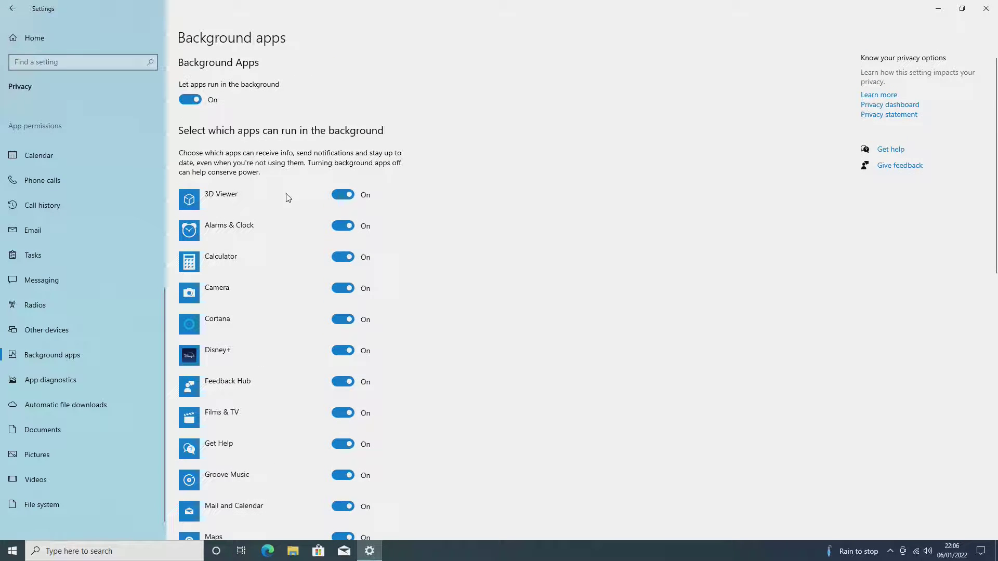
left_click(190, 100)
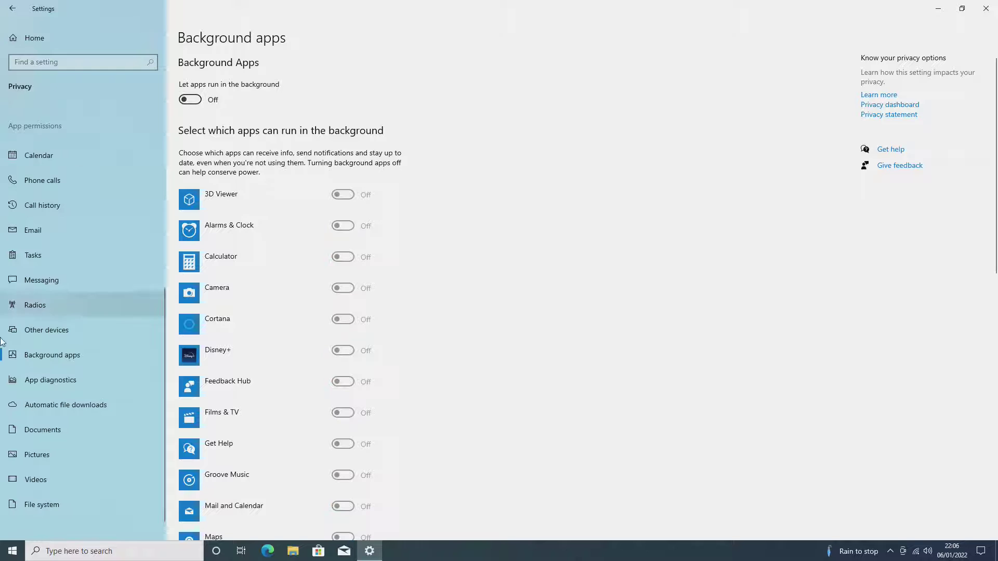
Step: Block apps from reading other apps' diagnostic info, then close Settings
left_click(43, 383)
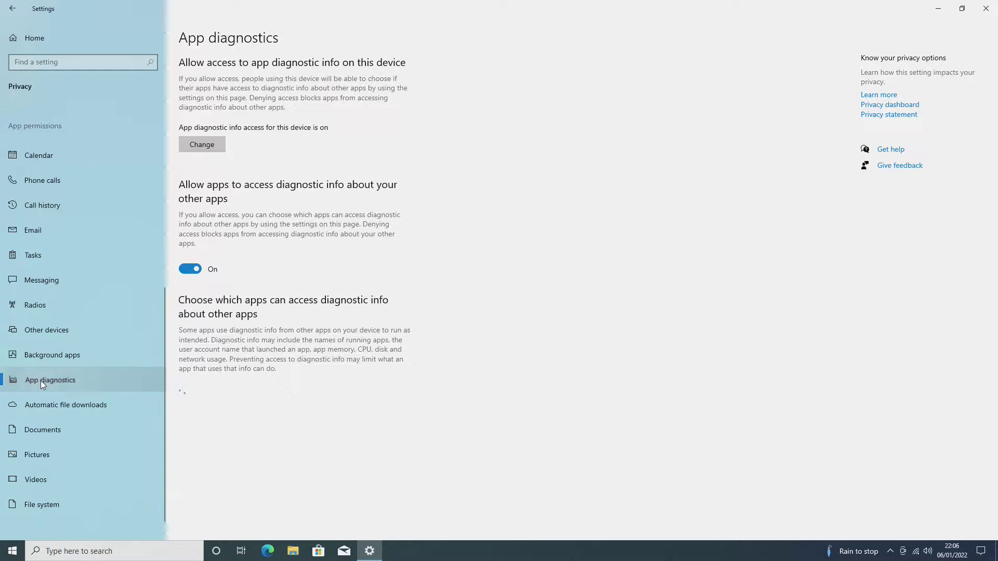
left_click(188, 269)
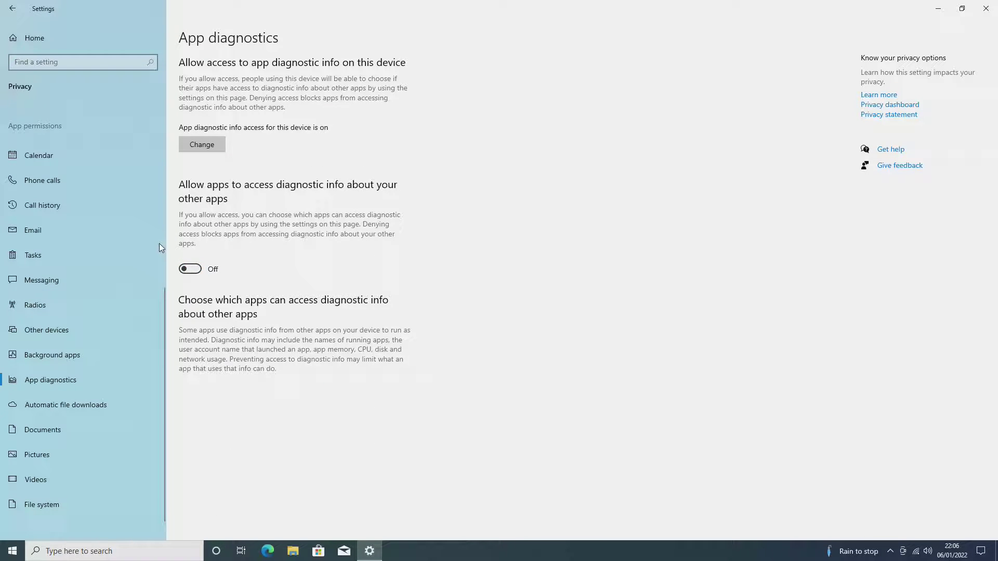
left_click(37, 39)
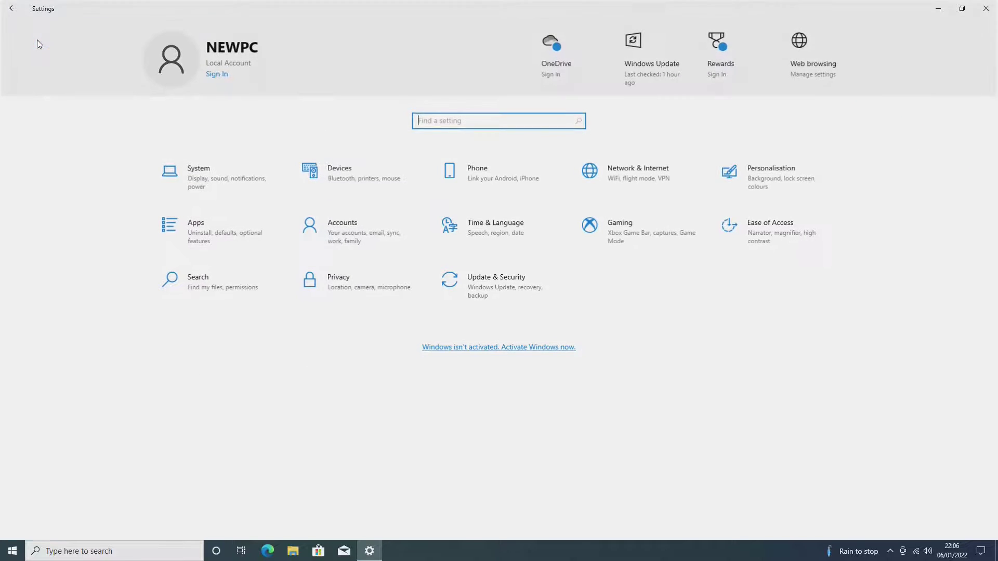
left_click(986, 9)
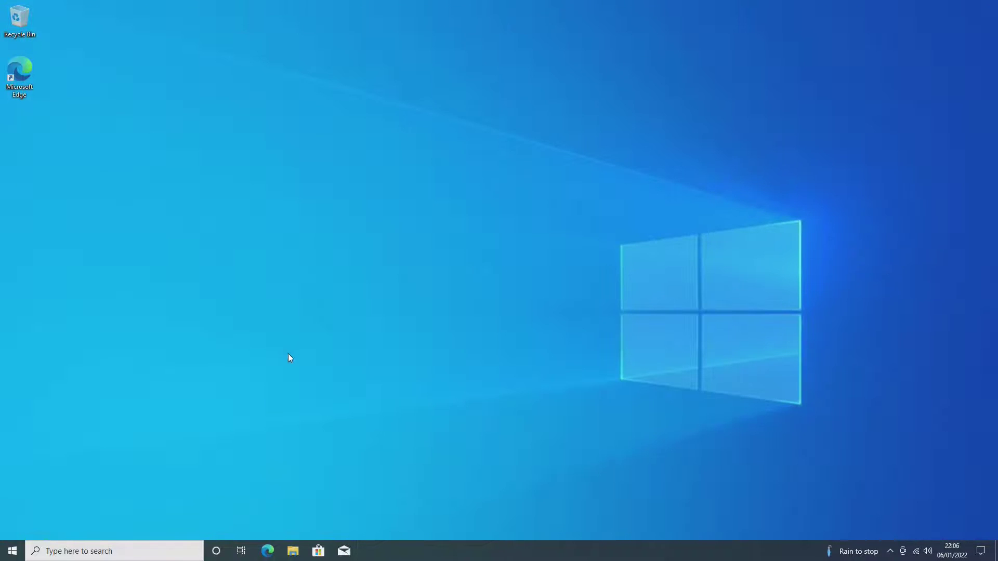
Step: Via a 'per' search, enable only smooth screen-font edges and thumbnails in Performance Options and apply
left_click(62, 550)
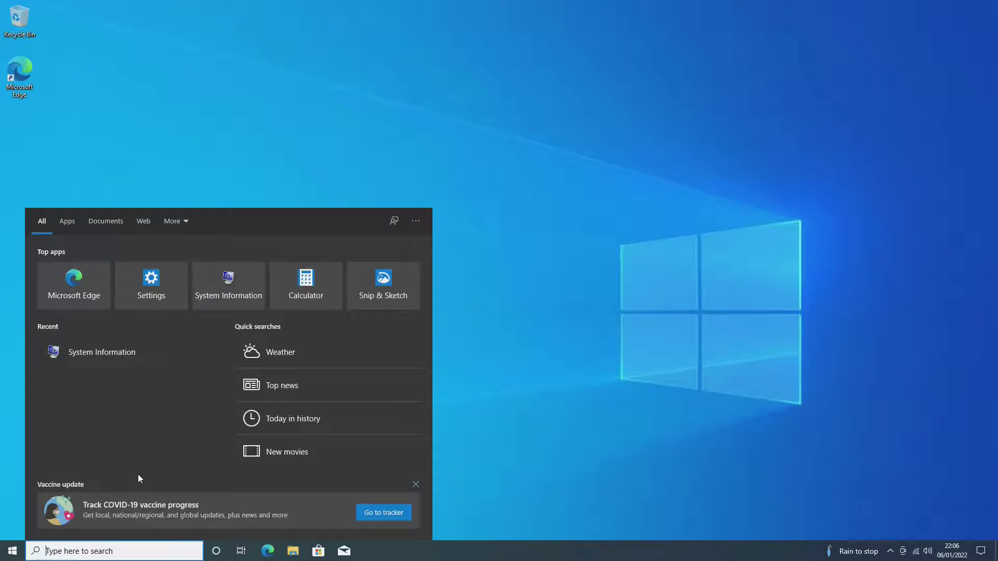
type("pe")
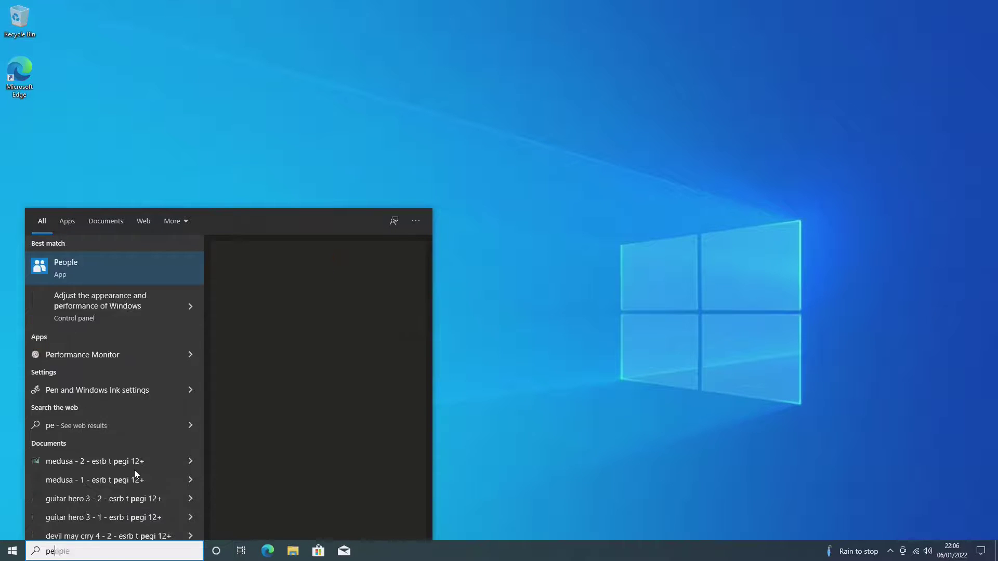
type("r")
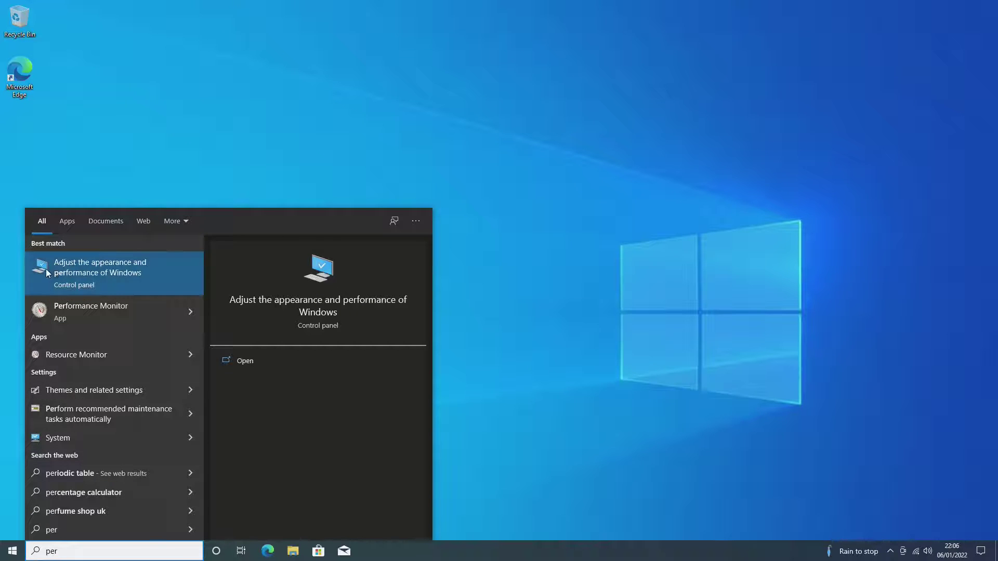
left_click(79, 276)
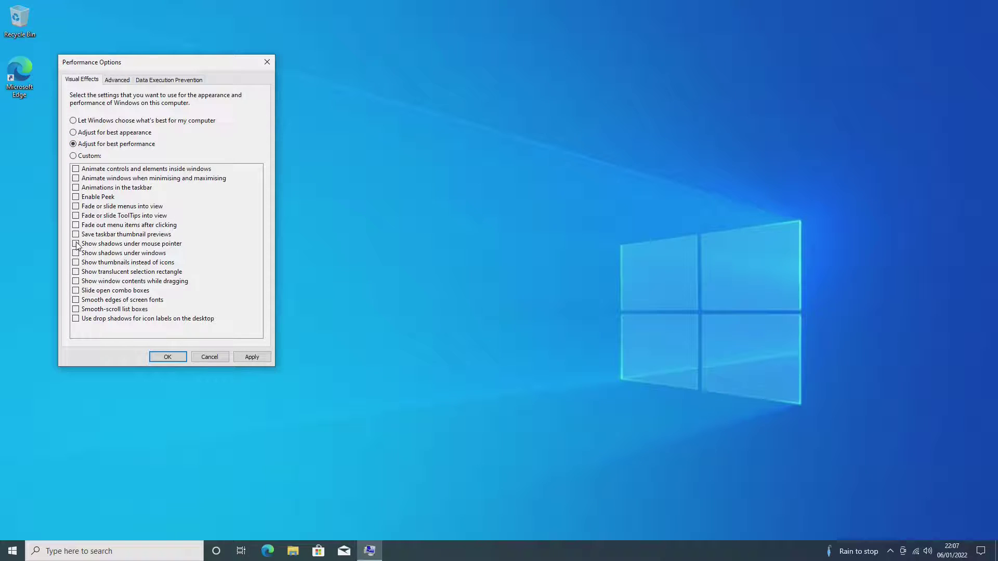
left_click(75, 300)
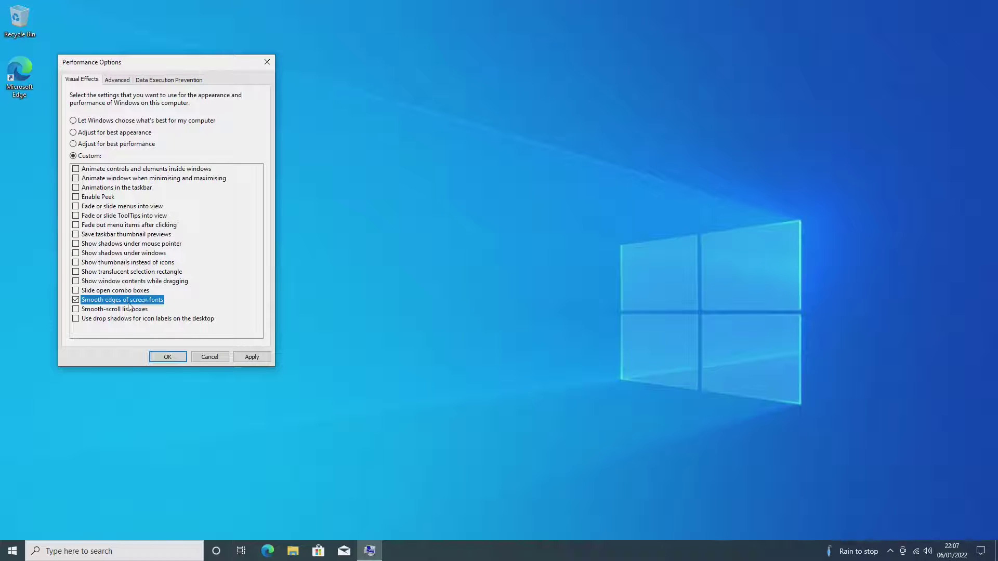
left_click(76, 263)
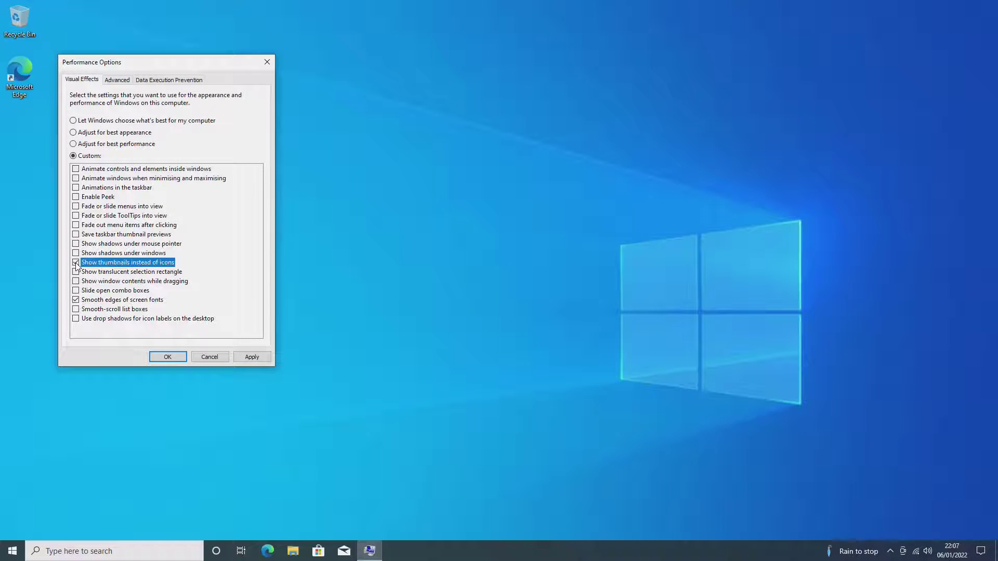
left_click(250, 358)
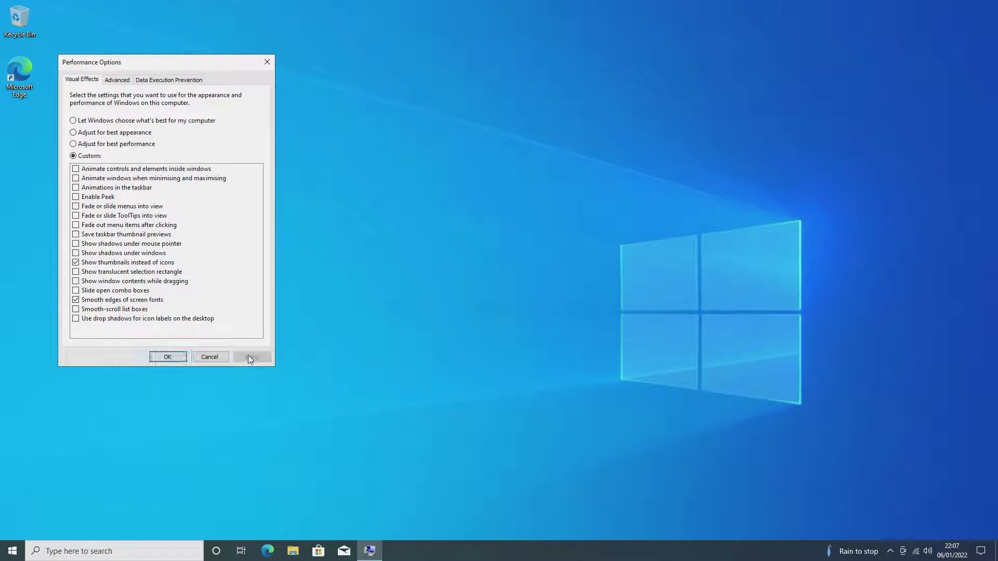
left_click(267, 63)
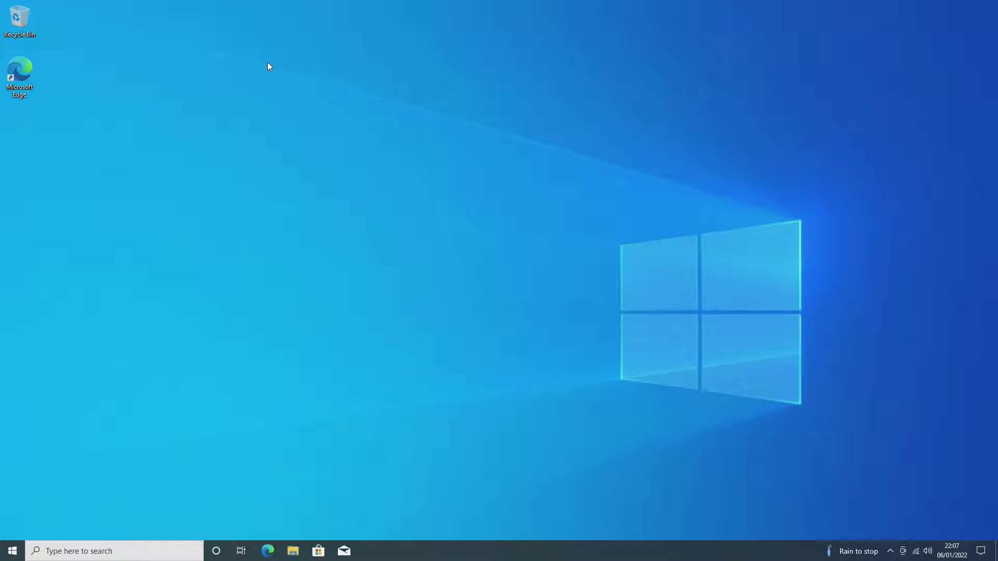
Step: Open Services from a 'service' search, maximised and sorted with running services on top
left_click(71, 556)
type("service")
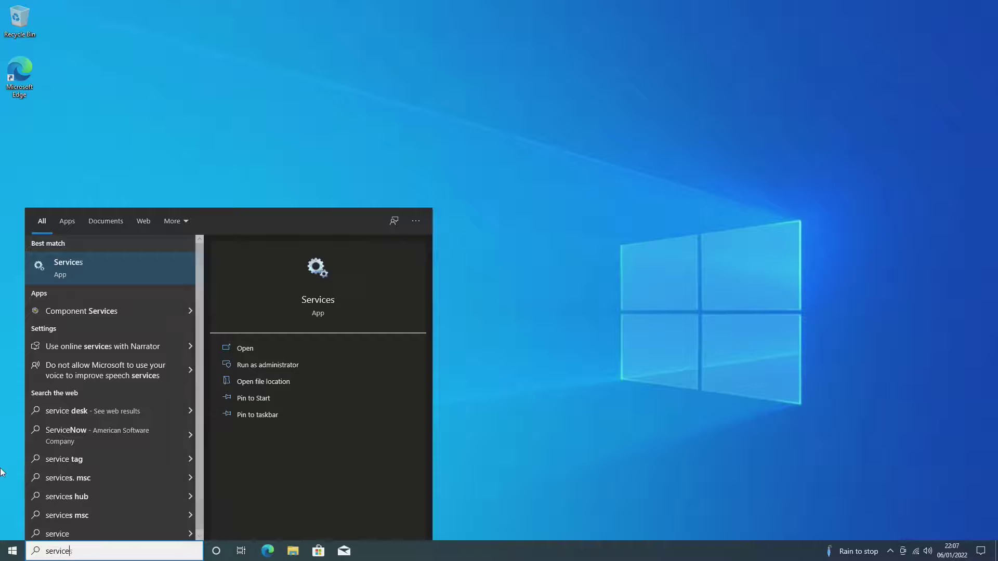
left_click(77, 271)
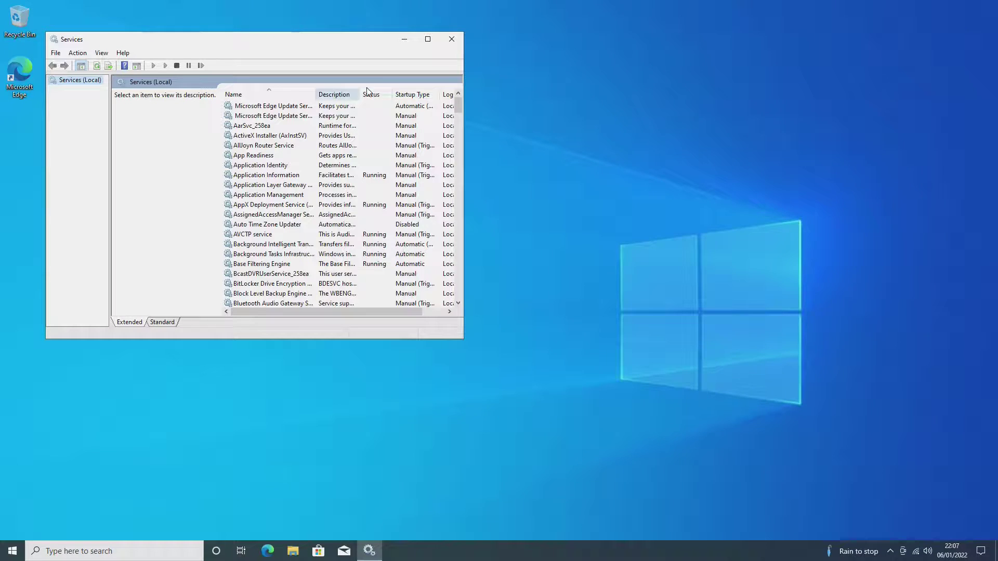
left_click(427, 39)
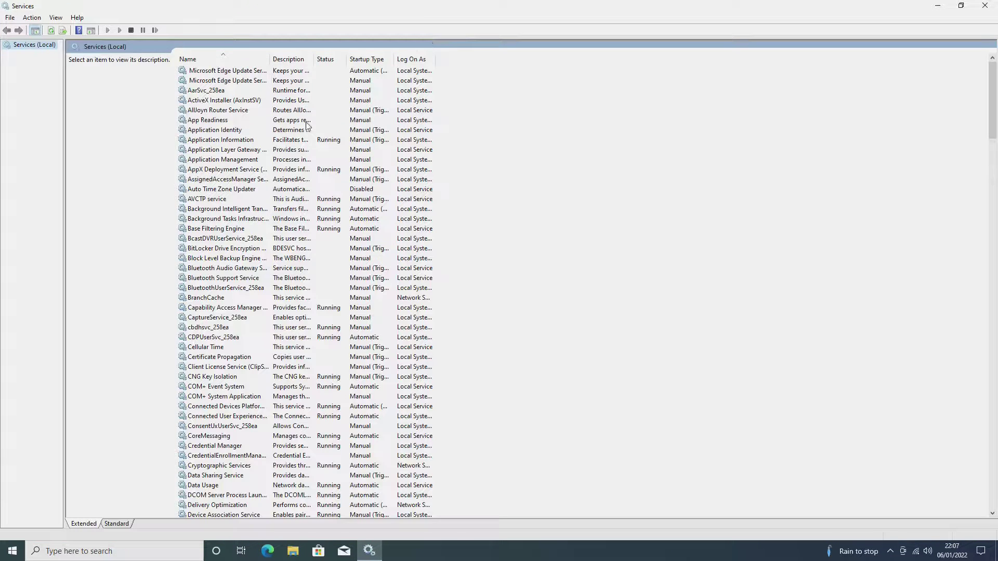
left_click(324, 60)
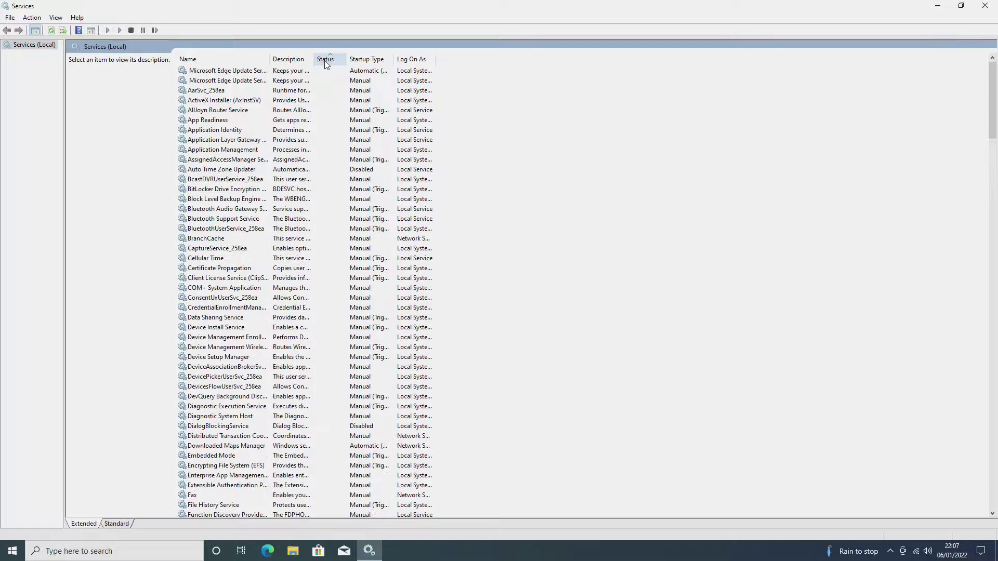
left_click(324, 60)
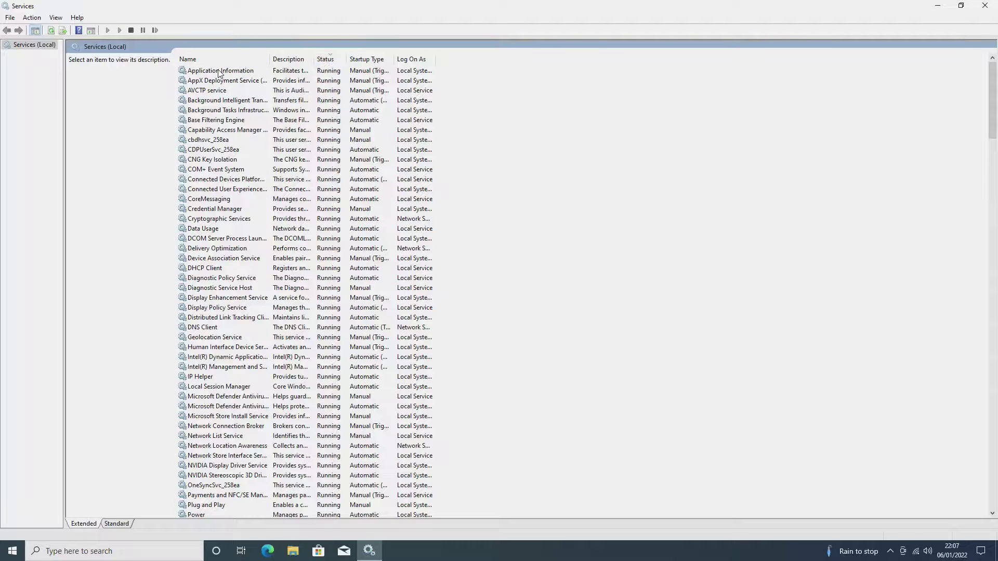
Step: Set Connected User Experiences and Telemetry to Disabled and stop it
left_click(211, 189)
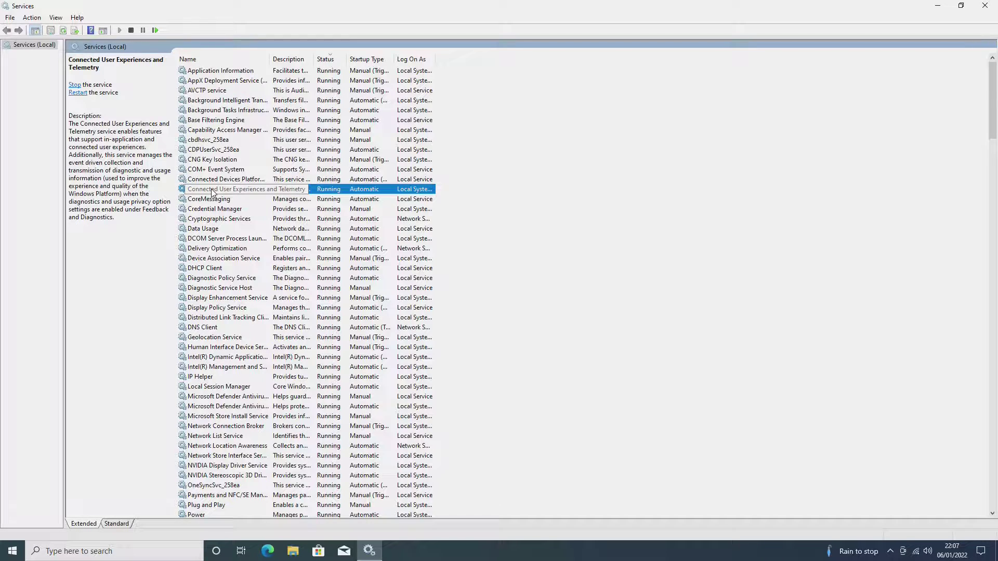
right_click(211, 191)
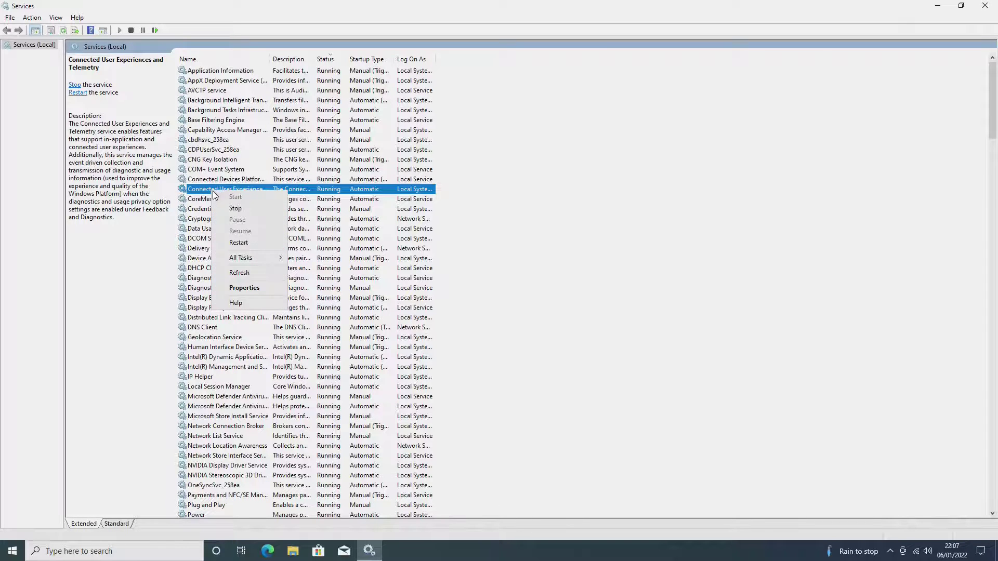
left_click(234, 289)
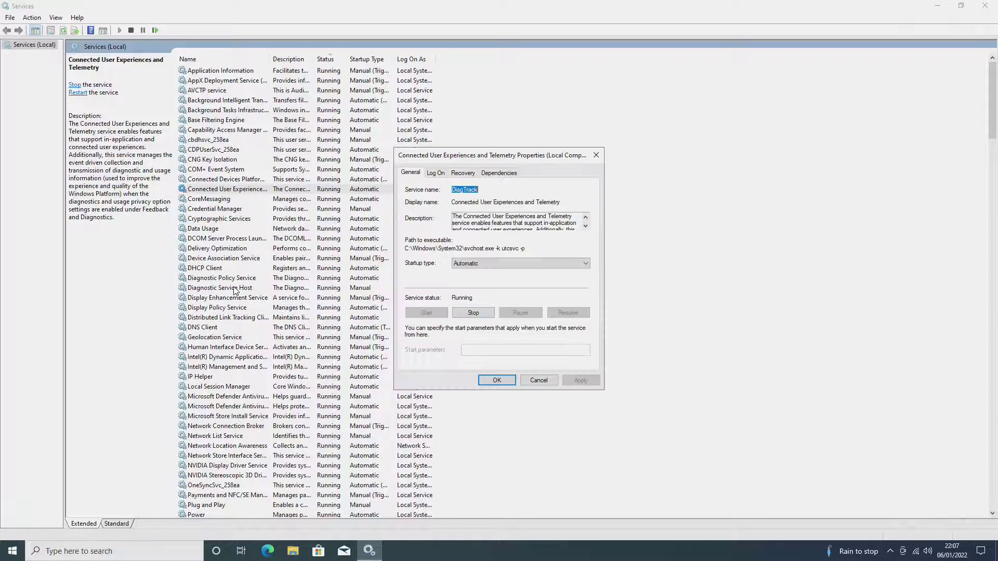
left_click(533, 262)
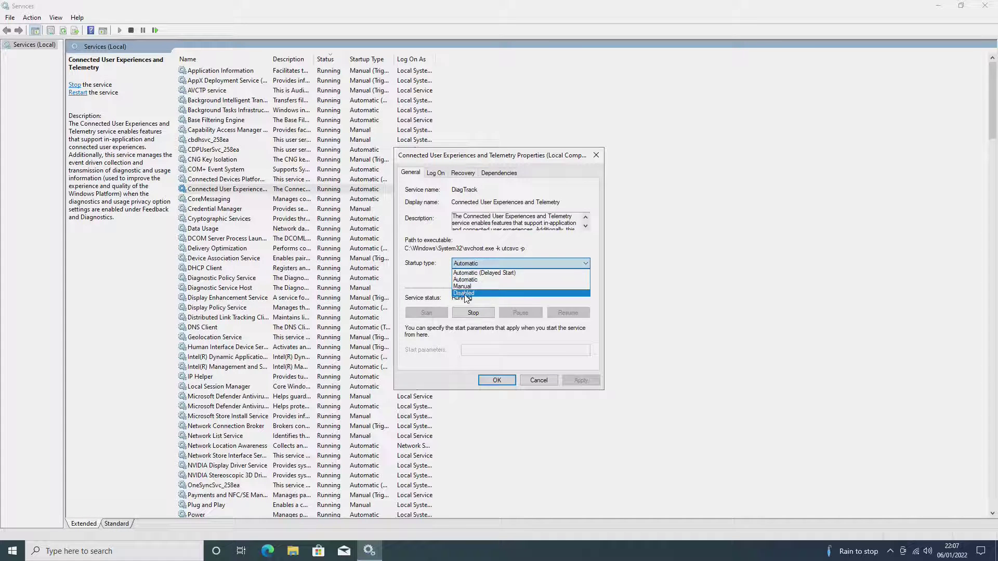
left_click(472, 294)
left_click(465, 313)
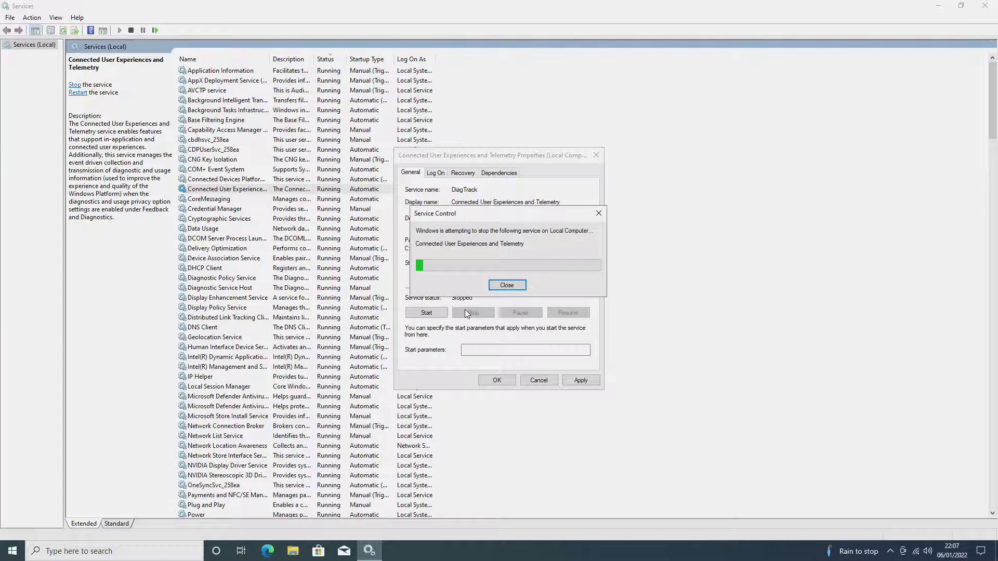
left_click(581, 380)
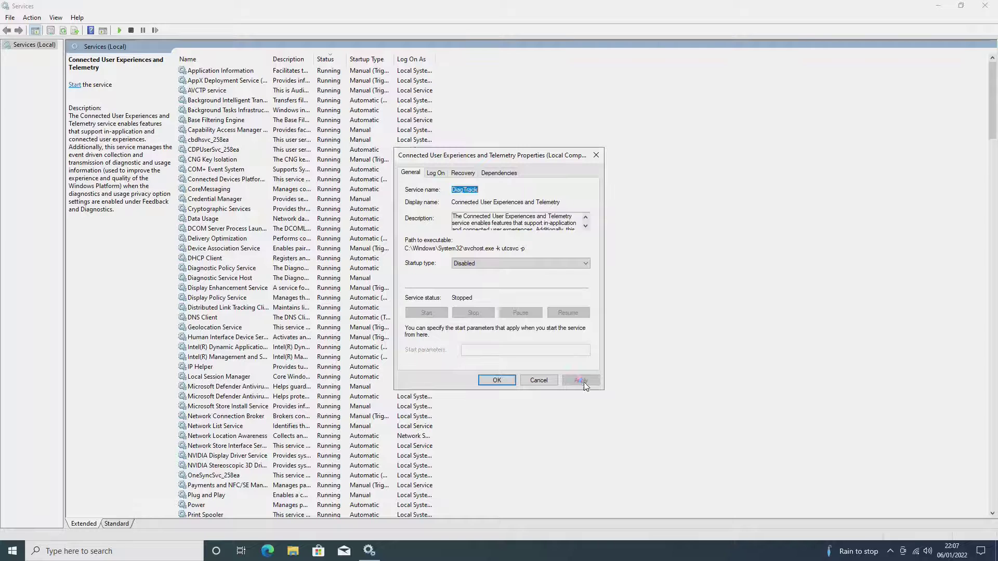
left_click(491, 381)
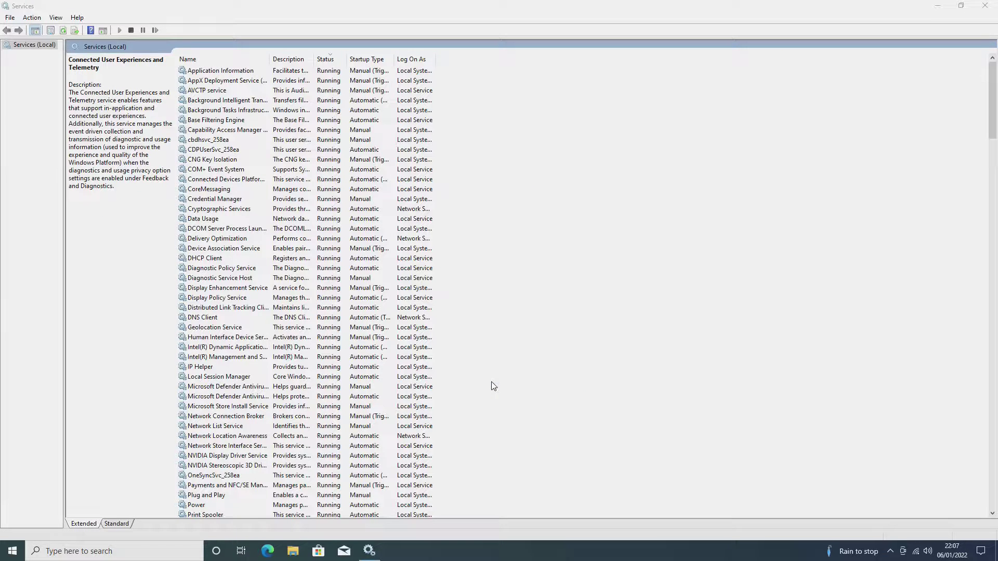
Step: Set Distributed Link Tracking Client to Disabled, stop it, and close Services
left_click(229, 307)
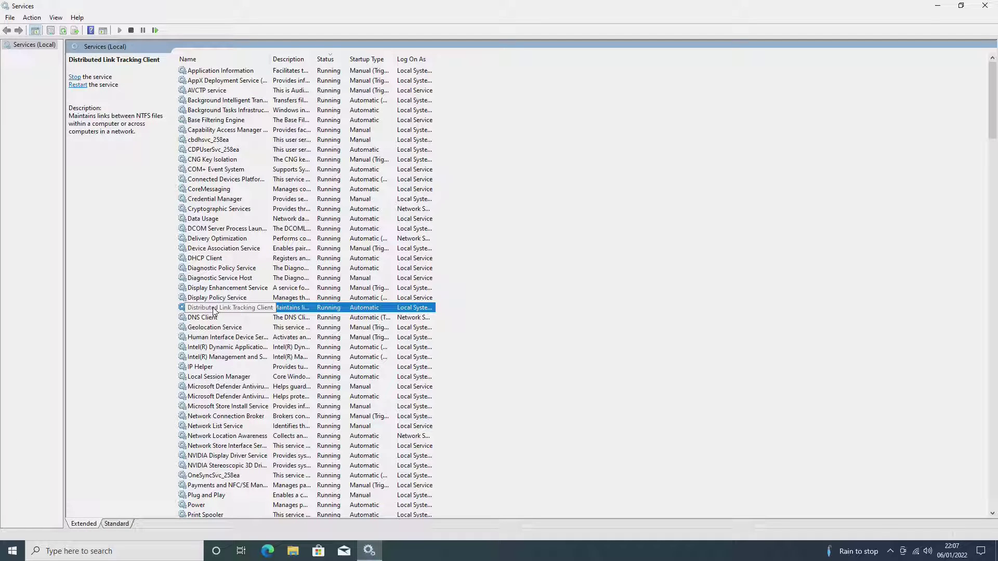
right_click(218, 310)
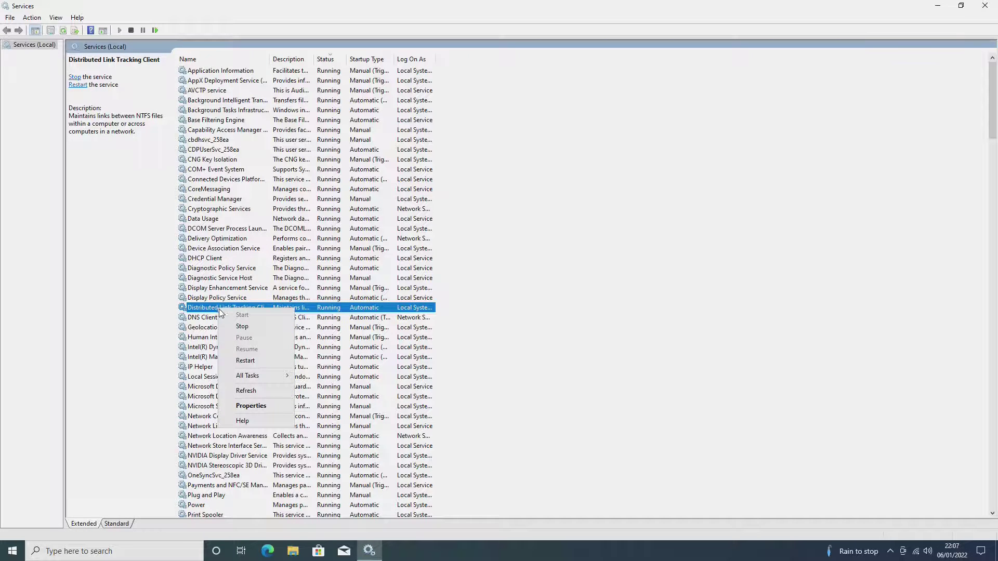
left_click(246, 405)
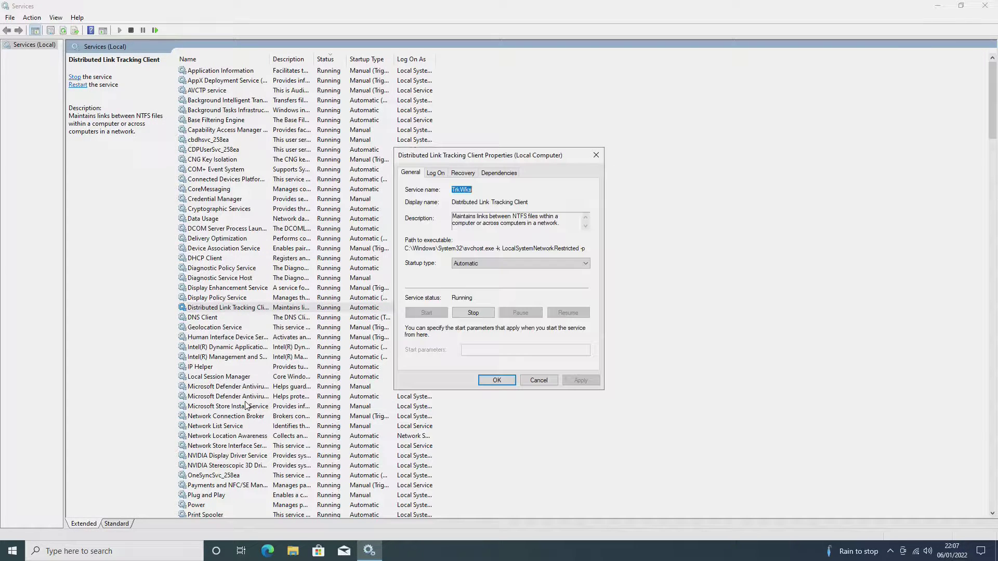
left_click(501, 263)
left_click(466, 293)
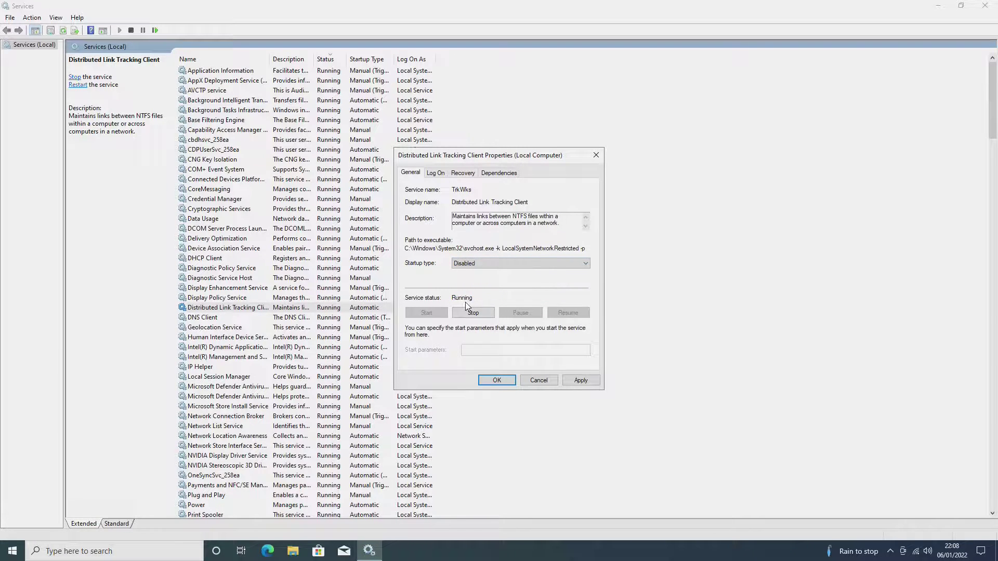
left_click(468, 313)
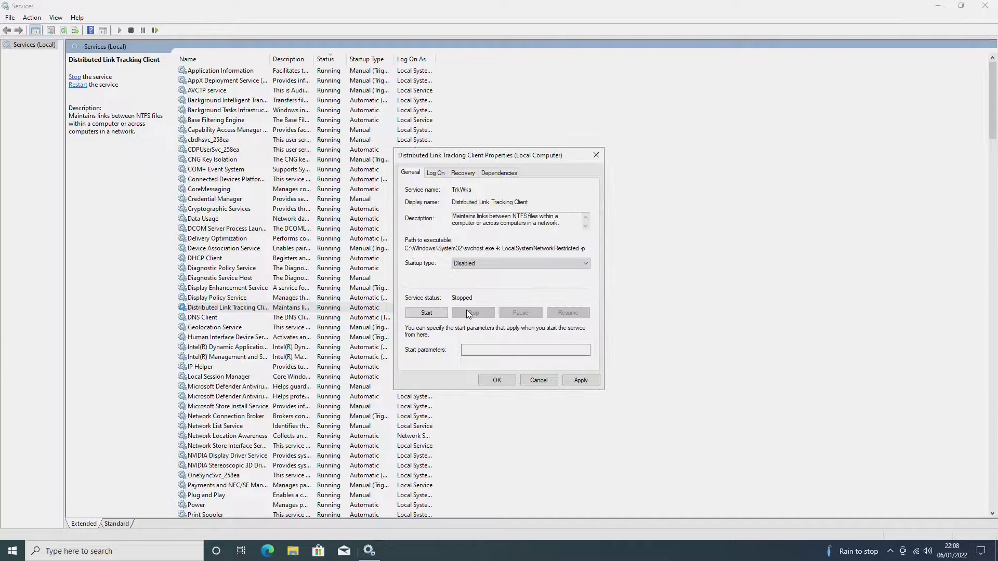
left_click(580, 381)
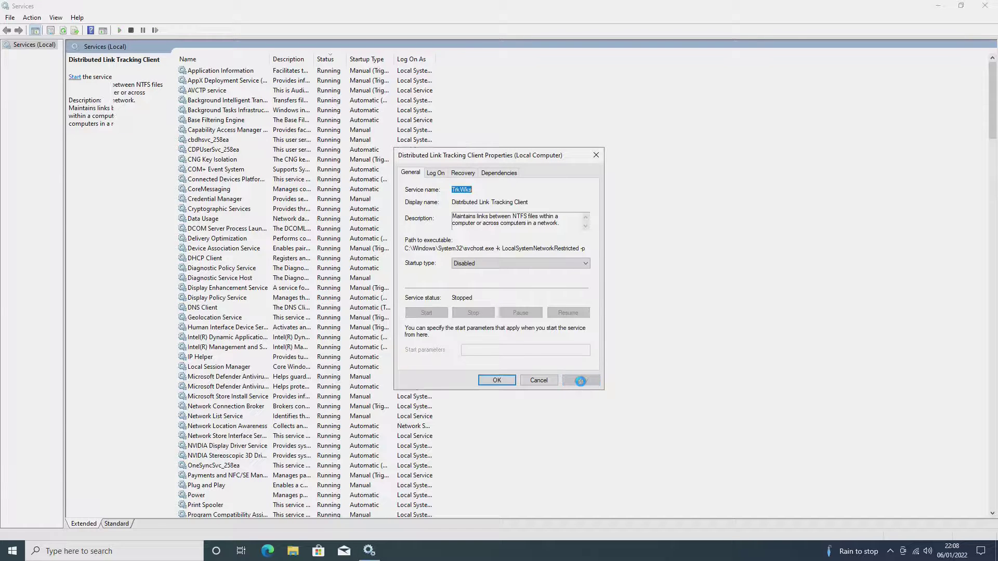
left_click(496, 381)
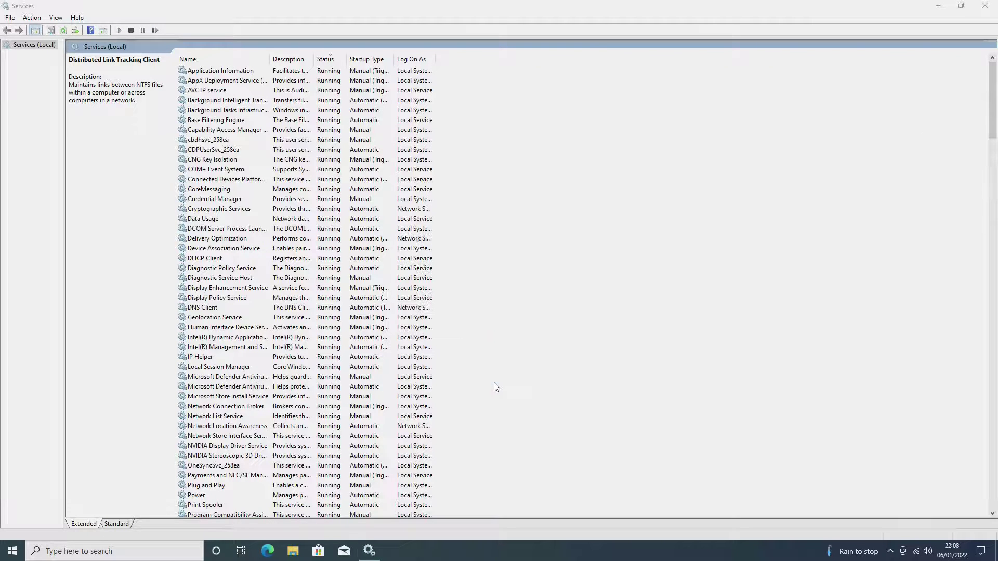
left_click(984, 5)
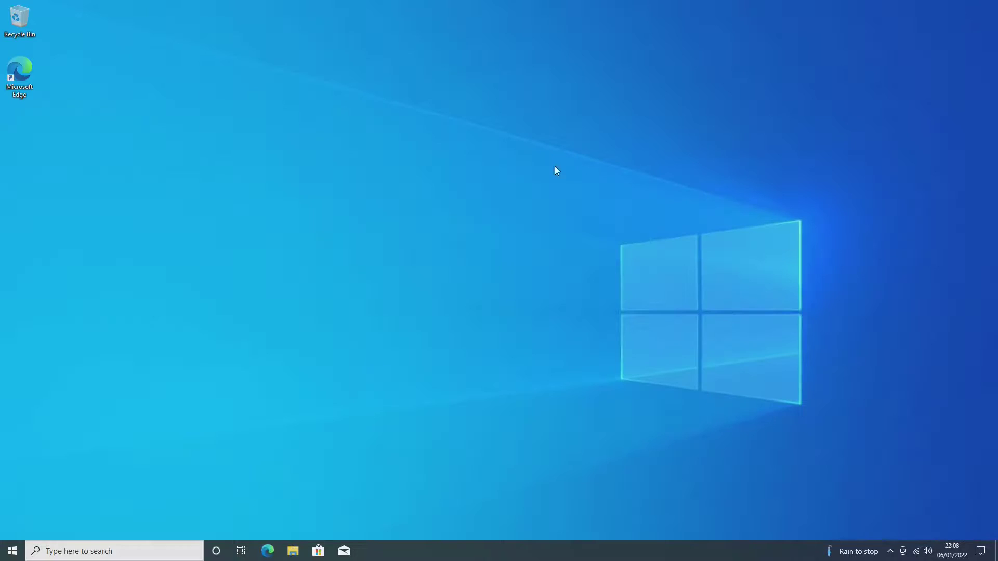
Step: Search Bing for 'inspectre' in Edge and download InSpectre from the GRC page
left_click(267, 552)
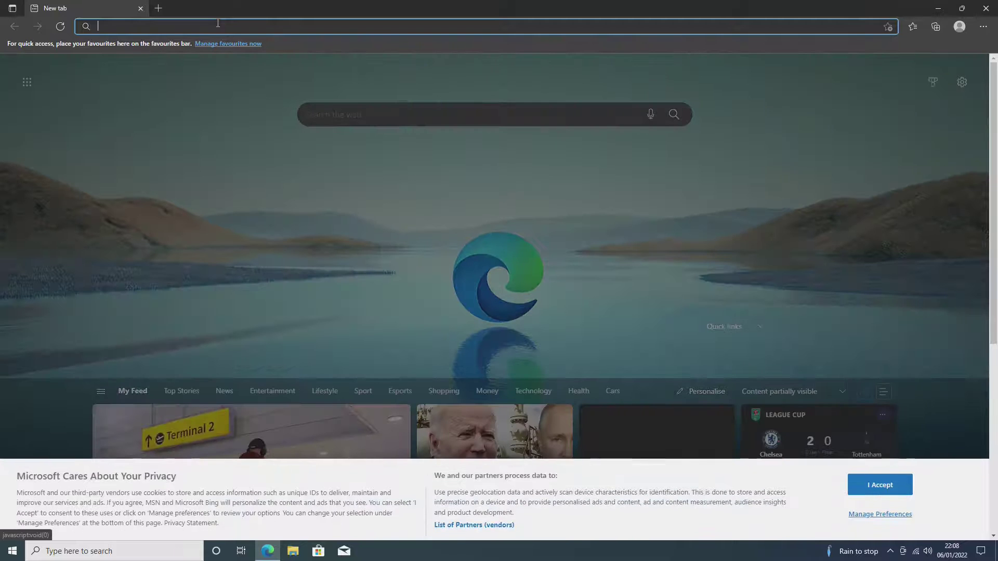
type("ins")
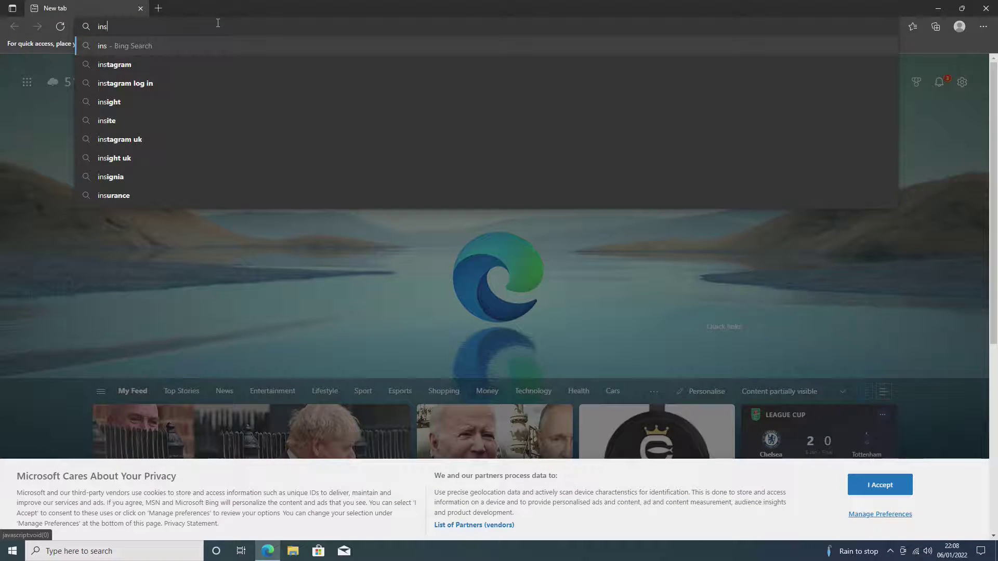
type("pectre")
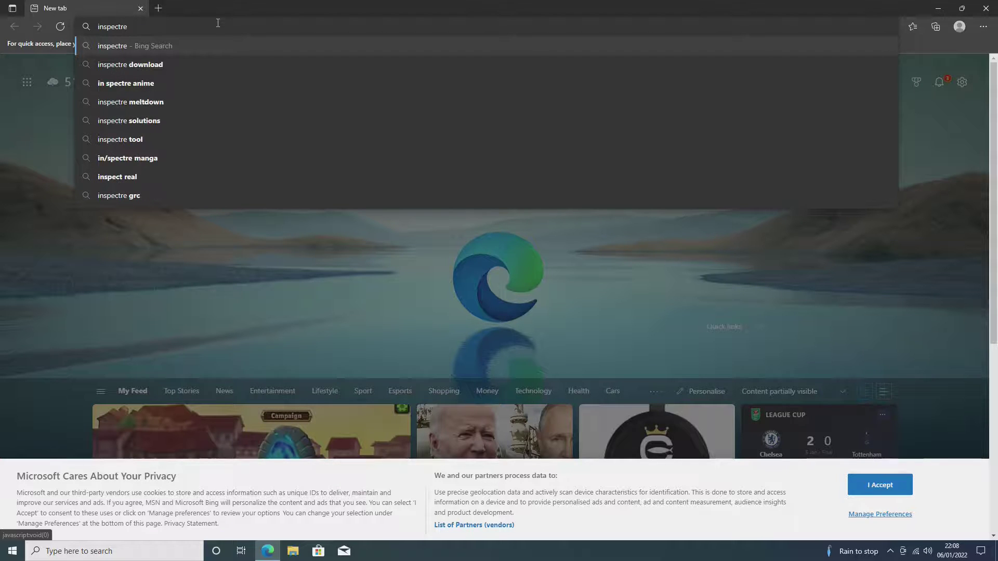
key("Return")
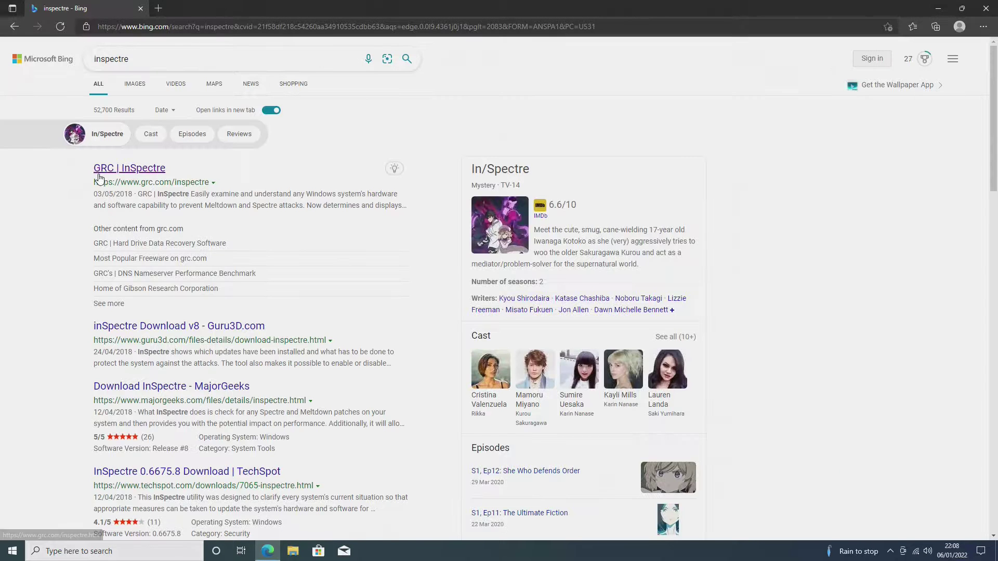
left_click(134, 173)
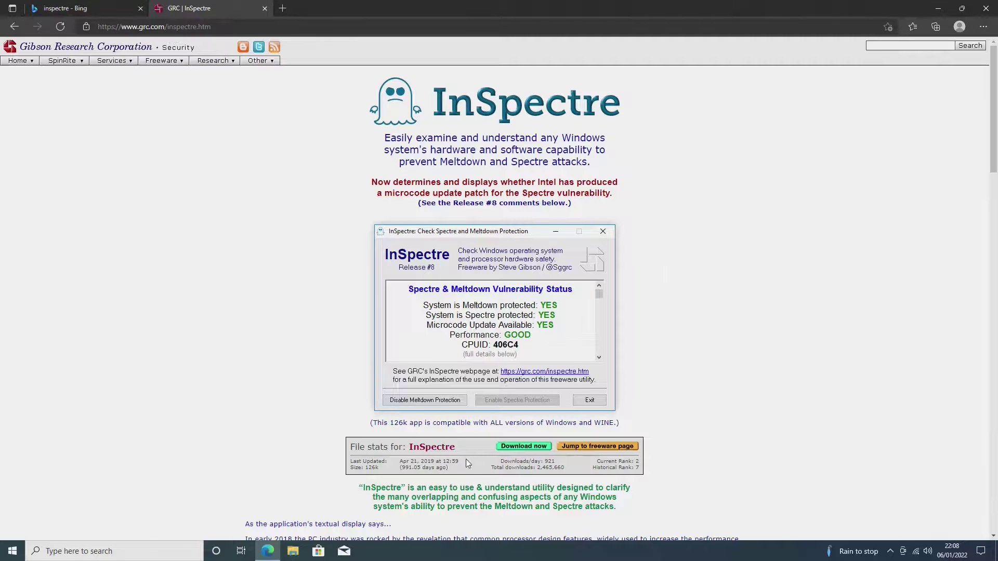
left_click(514, 452)
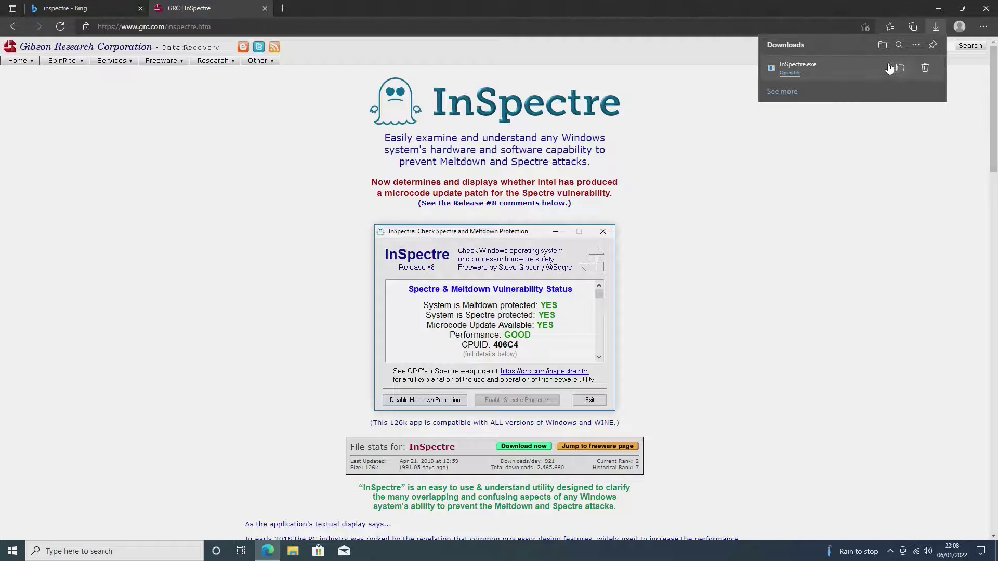
Step: Move InSpectre from the Downloads folder to the desktop, placed under the Microsoft Edge icon
left_click(900, 68)
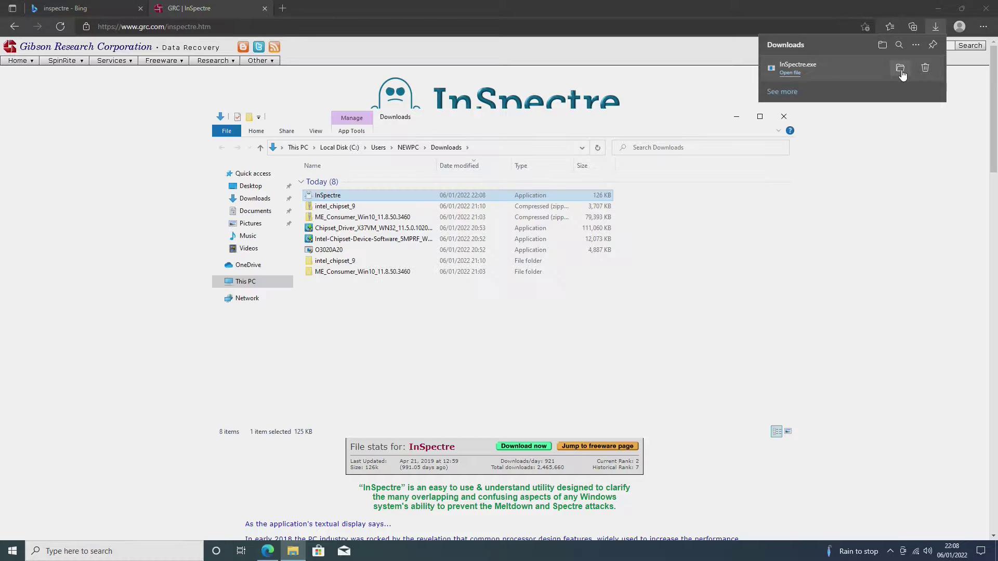
left_click(938, 8)
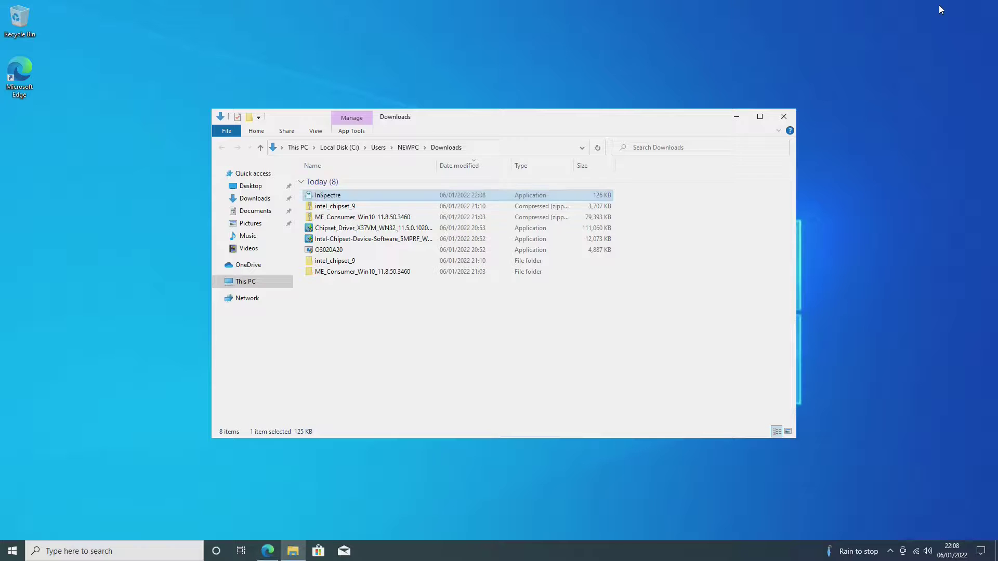
left_click_drag(326, 197, 40, 158)
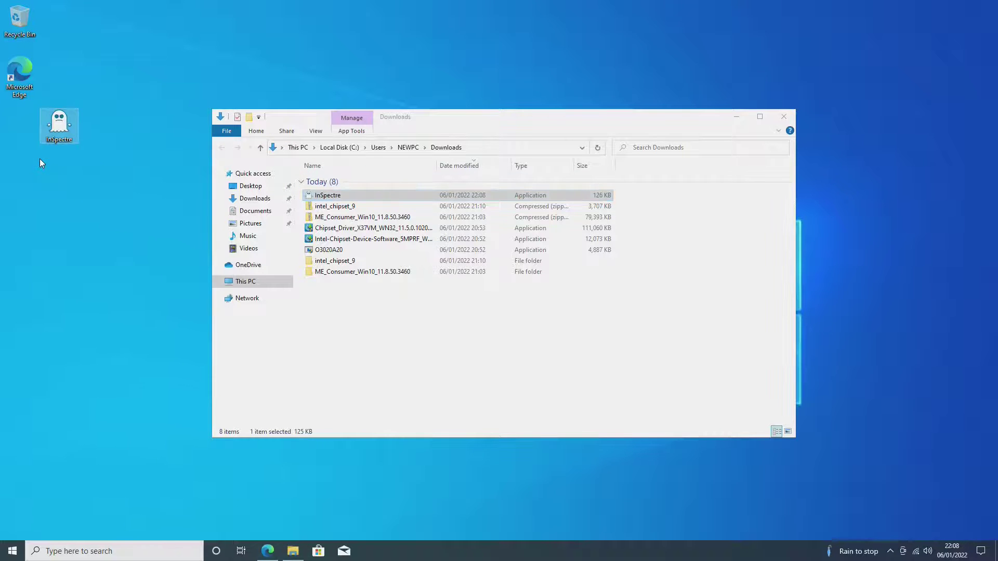
left_click(783, 116)
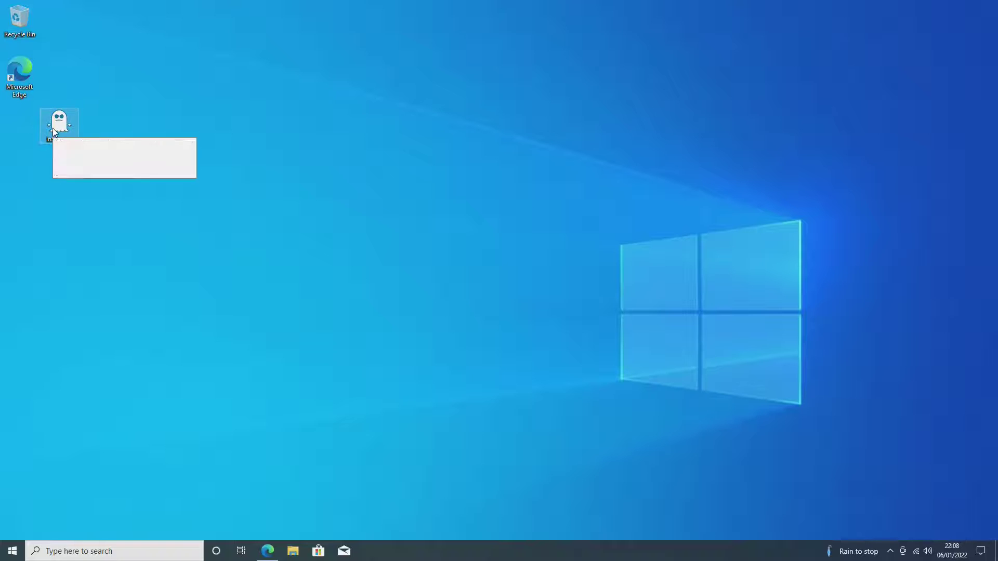
left_click_drag(52, 128, 17, 125)
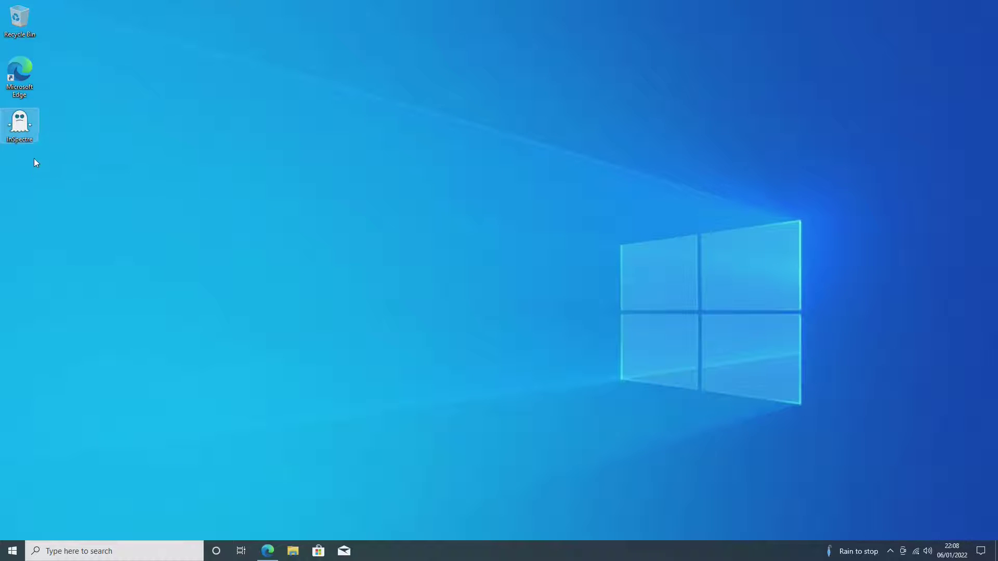
Step: Run InSpectre as administrator, disable Meltdown and Spectre protection, and exit
right_click(24, 129)
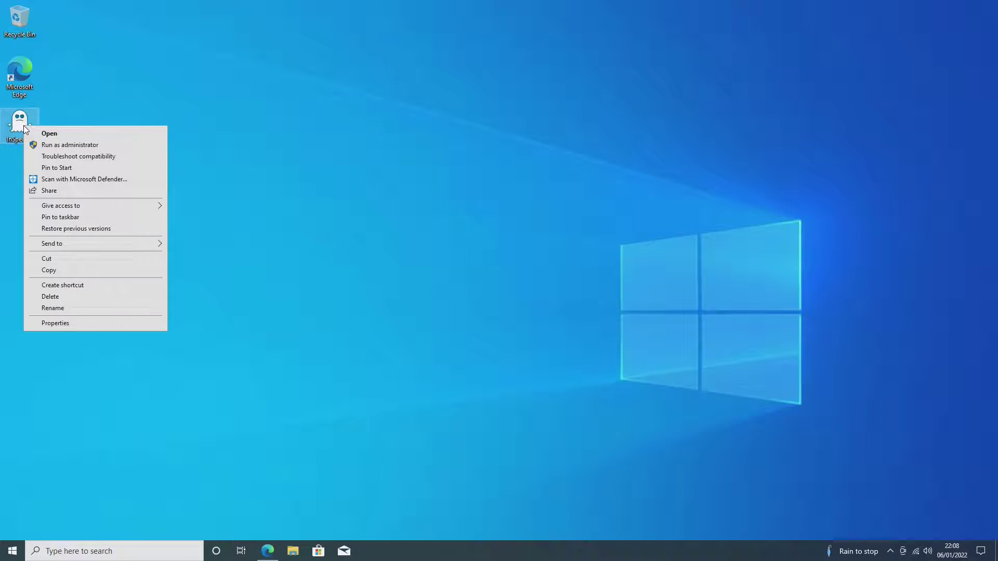
left_click(48, 146)
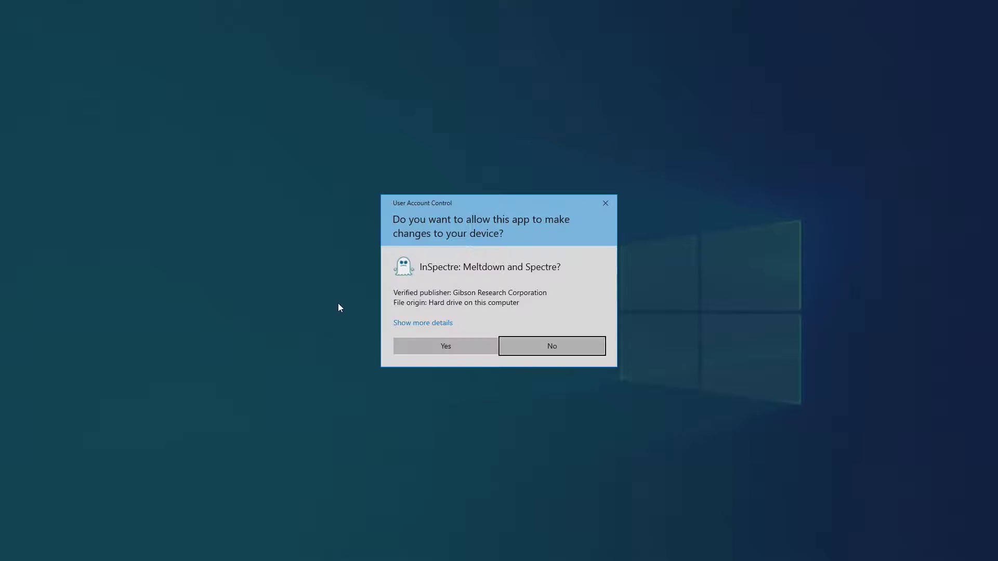
left_click(419, 345)
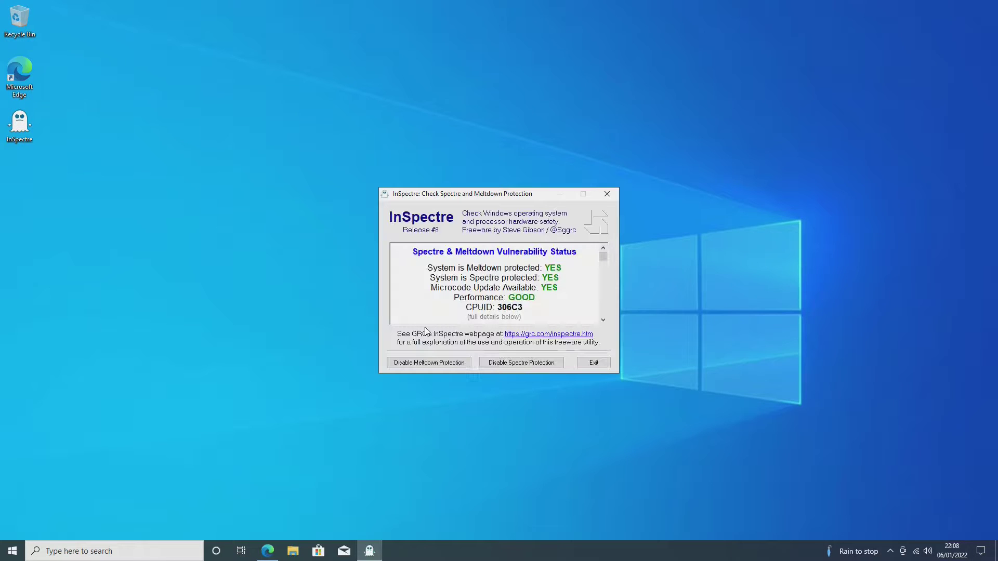
left_click(421, 364)
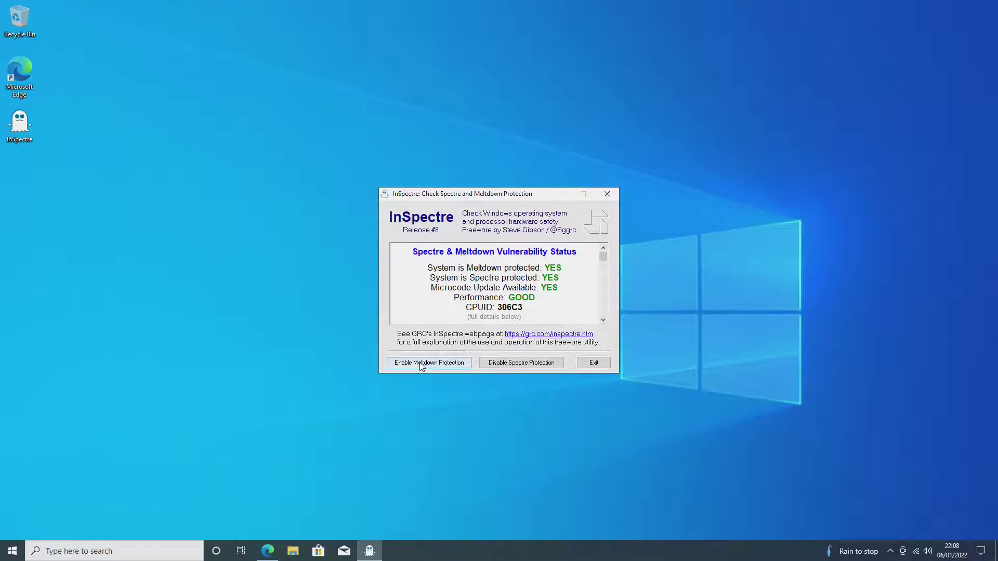
left_click(510, 365)
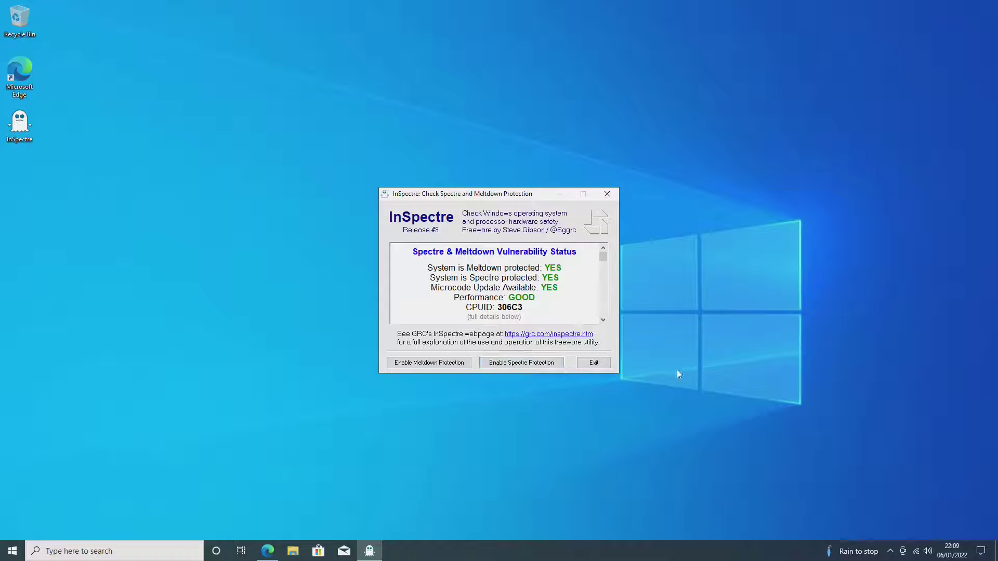
left_click(593, 363)
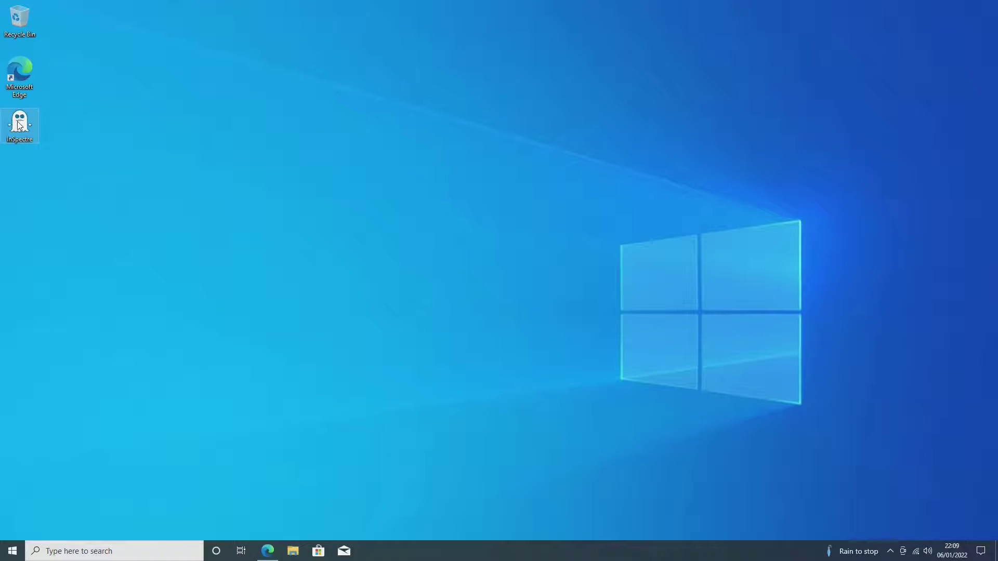
left_click_drag(20, 124, 19, 123)
Step: Open the Properties of Local Disk (C:) from This PC in File Explorer
left_click(291, 553)
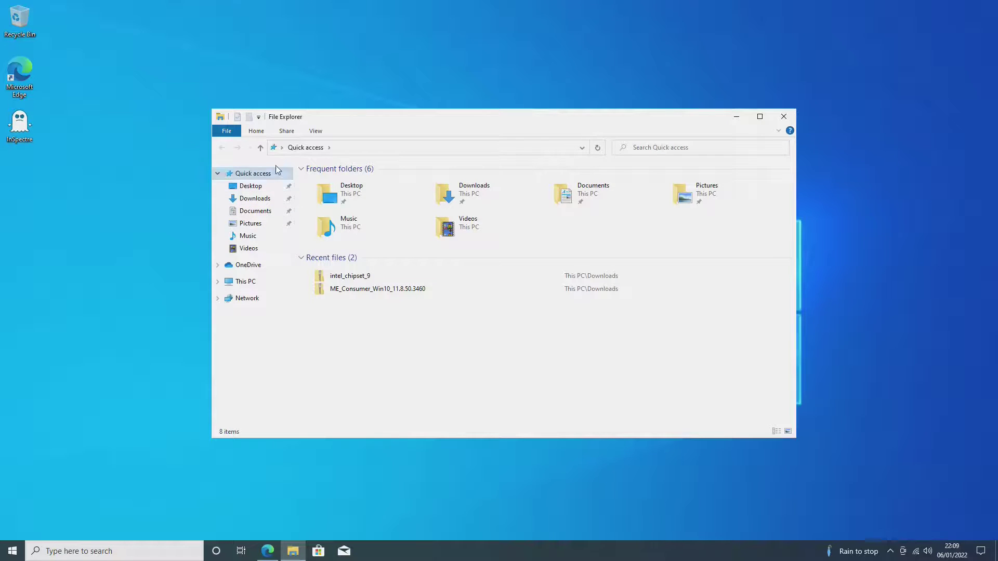
left_click(246, 282)
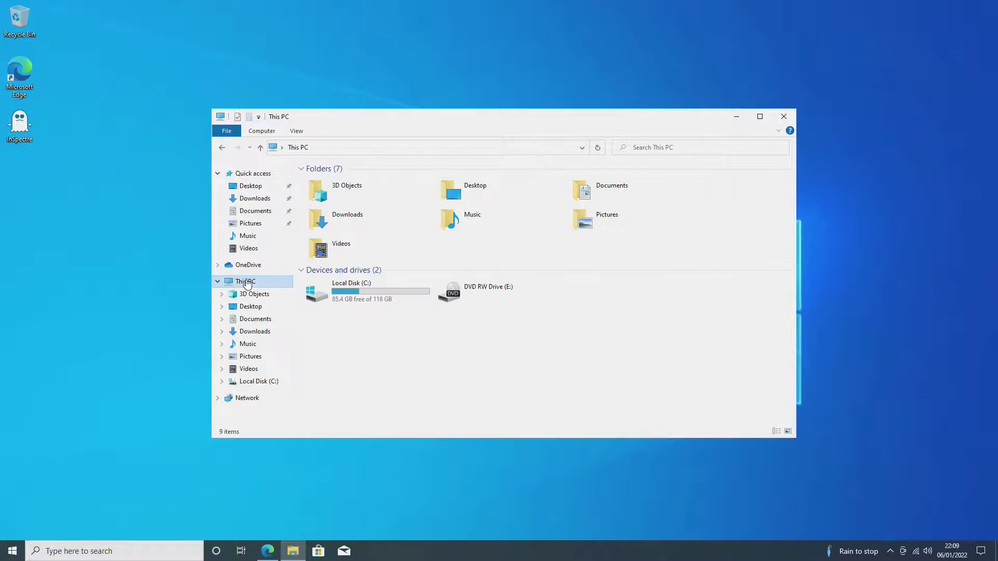
left_click(342, 298)
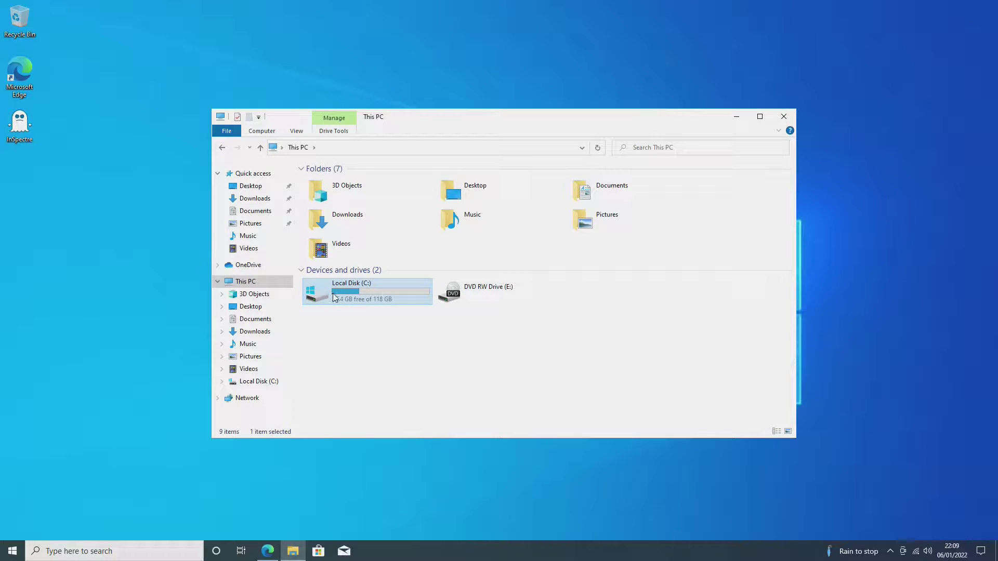
right_click(334, 298)
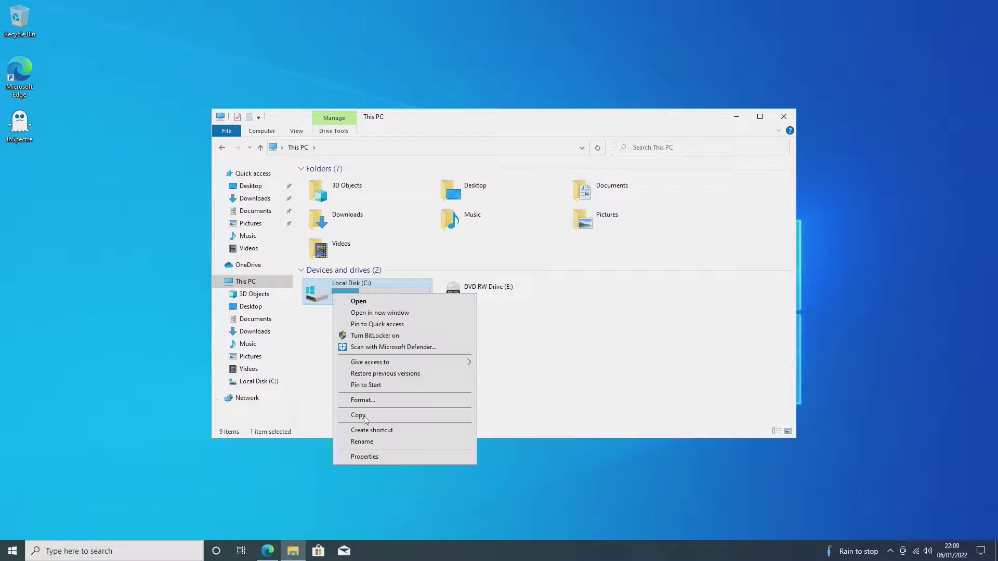
left_click(369, 457)
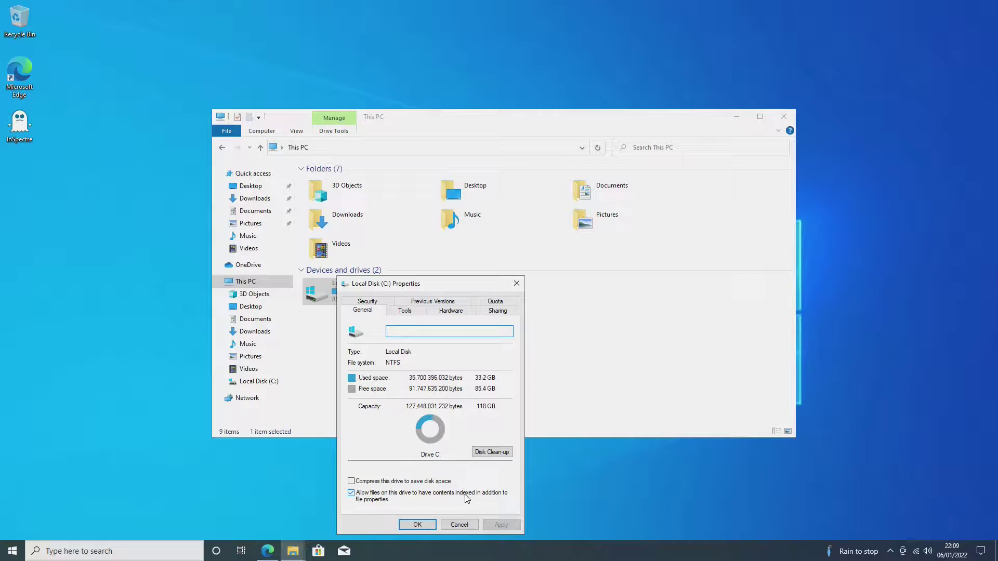
Step: Untick content indexing for C: and apply it to all subfolders and files, ignoring all errors
left_click(351, 495)
left_click(496, 526)
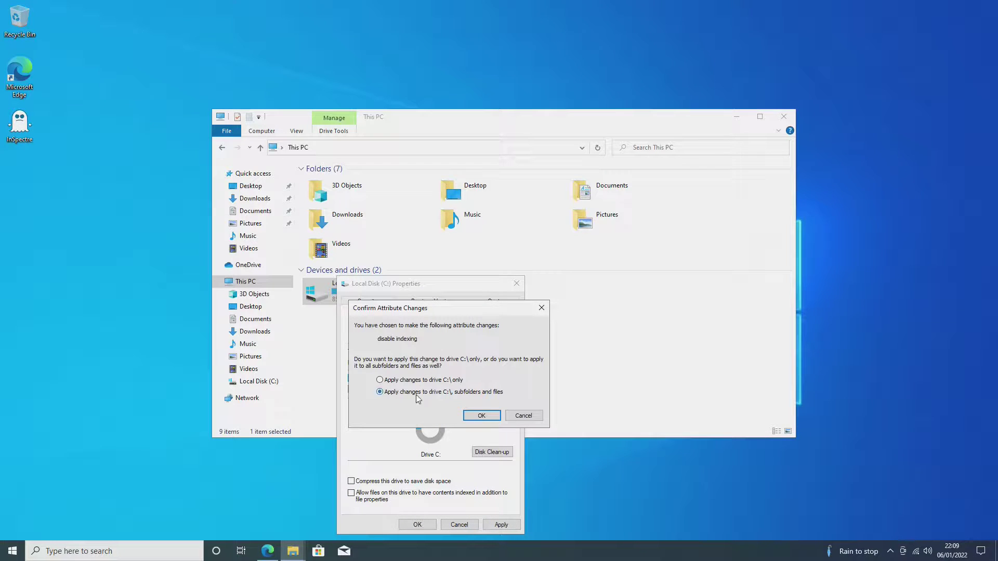
left_click(482, 415)
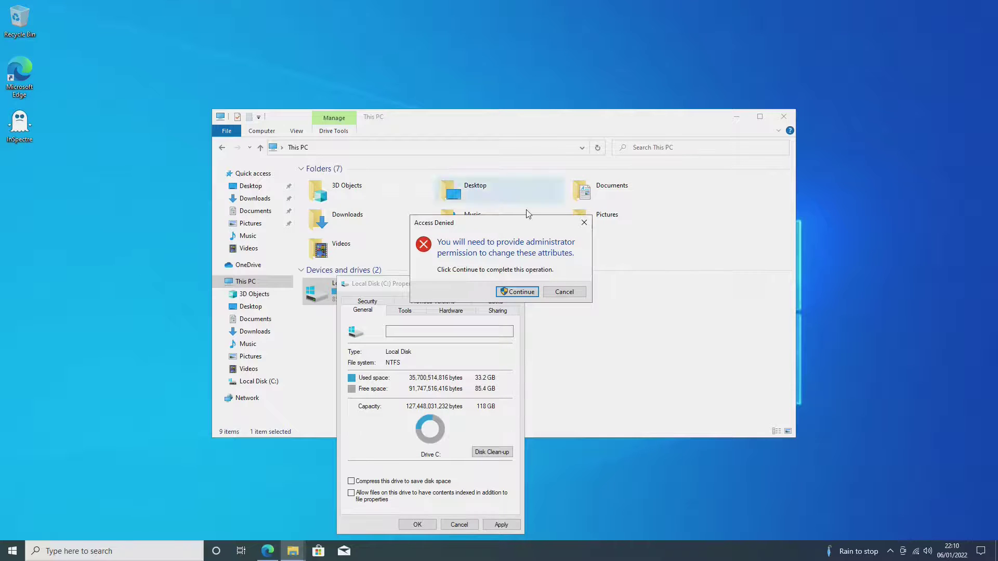
left_click(517, 292)
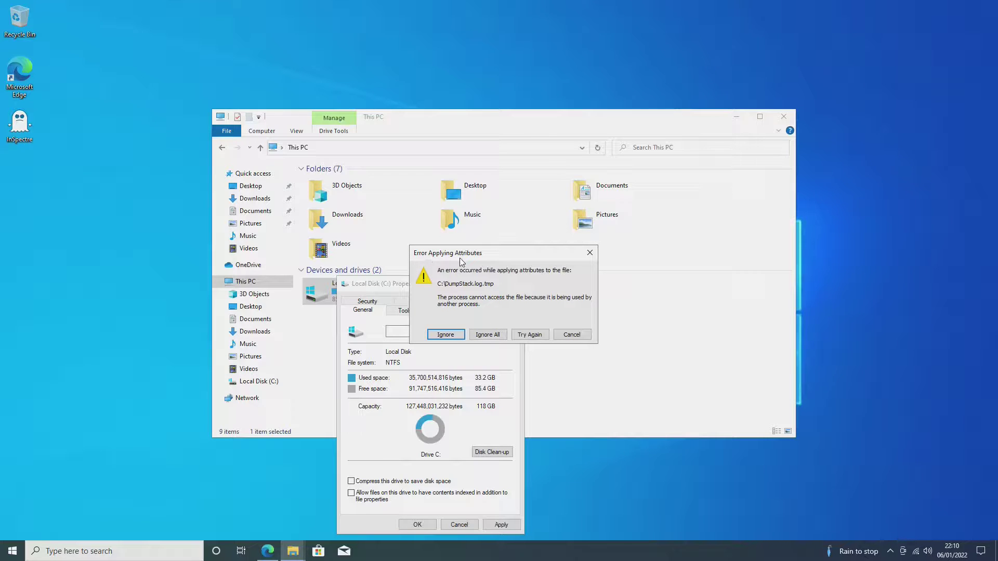
left_click(488, 336)
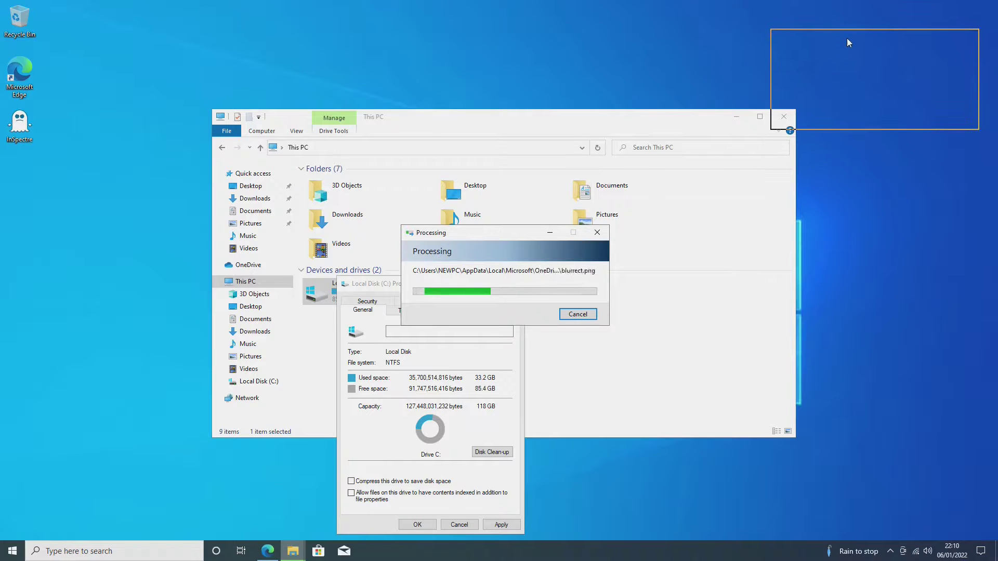
Step: Move the attribute-progress window aside while the indexing change finishes applying
left_click_drag(853, 34, 853, 34)
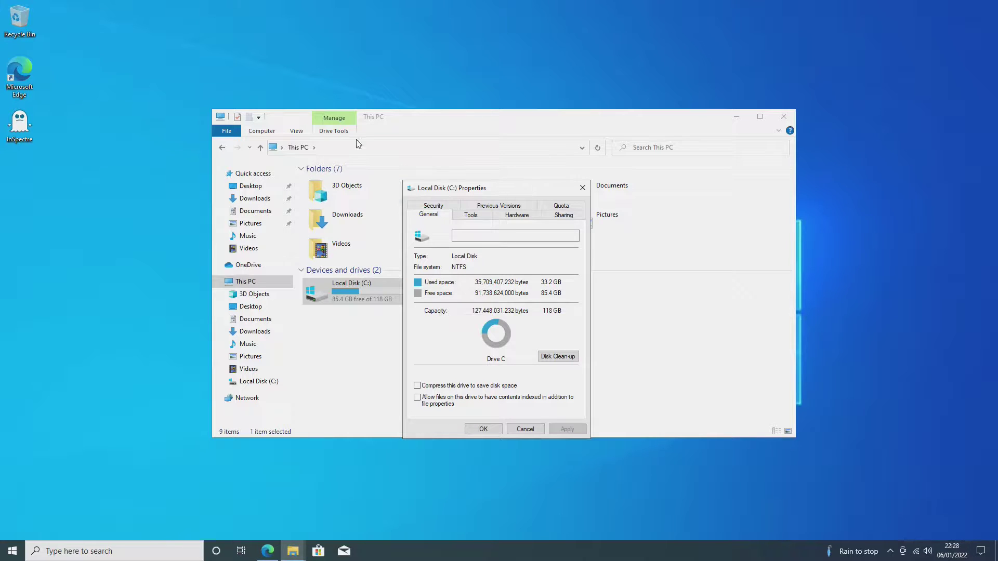
Step: Schedule C: drive optimisation Monthly without increased task priority, then close Optimise and Properties
left_click(464, 217)
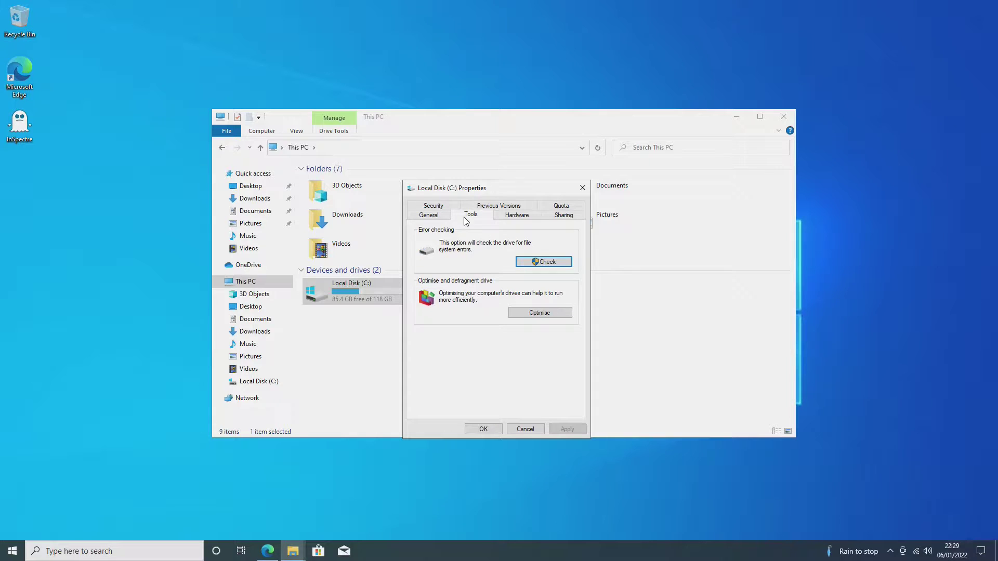
left_click(528, 312)
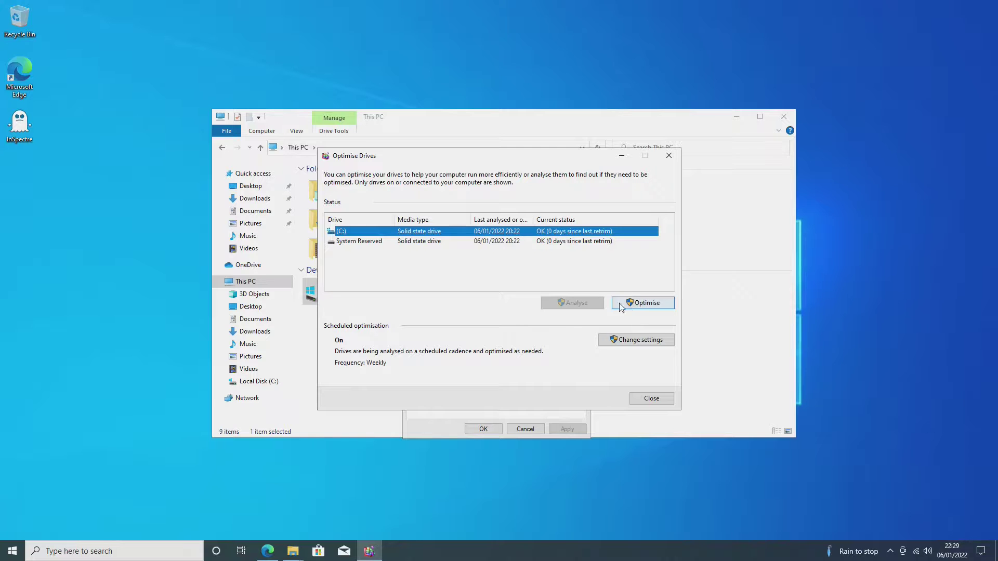
left_click(631, 344)
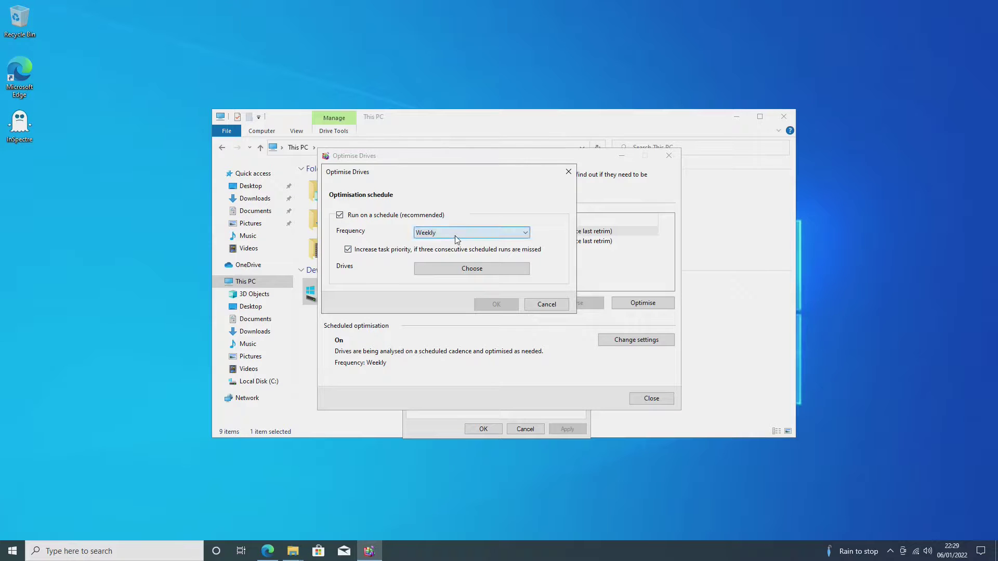
left_click(348, 250)
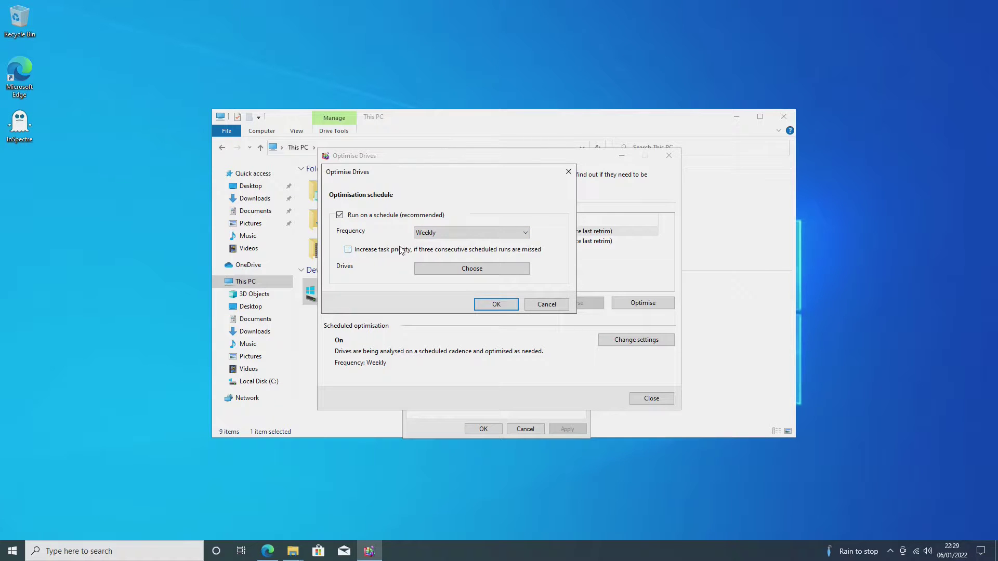
left_click(426, 234)
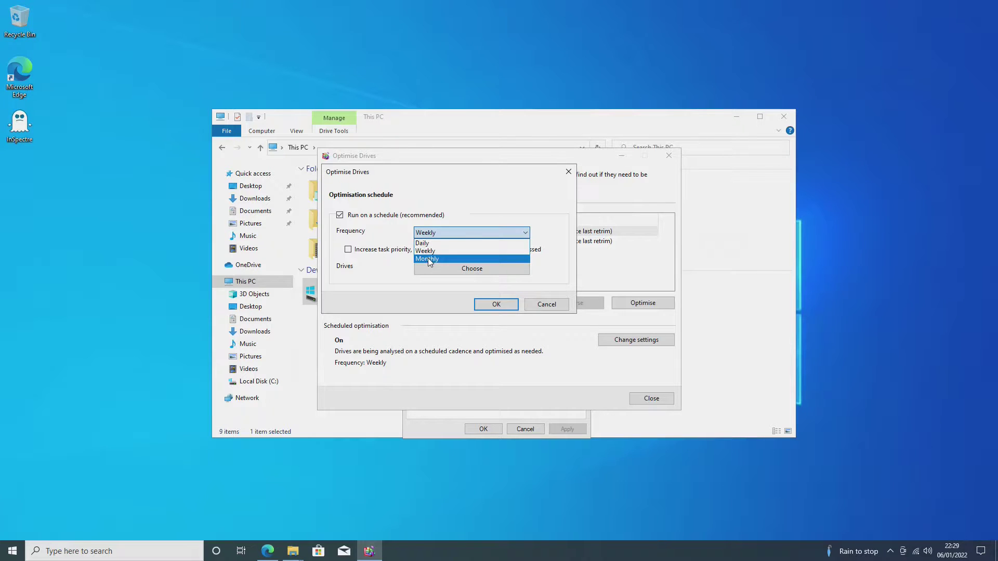
left_click(429, 258)
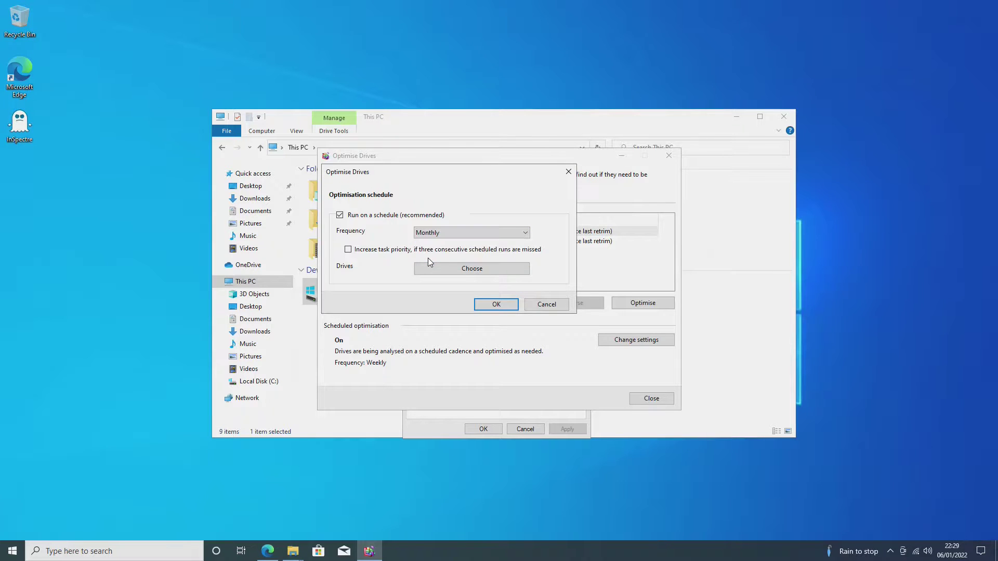
left_click(497, 305)
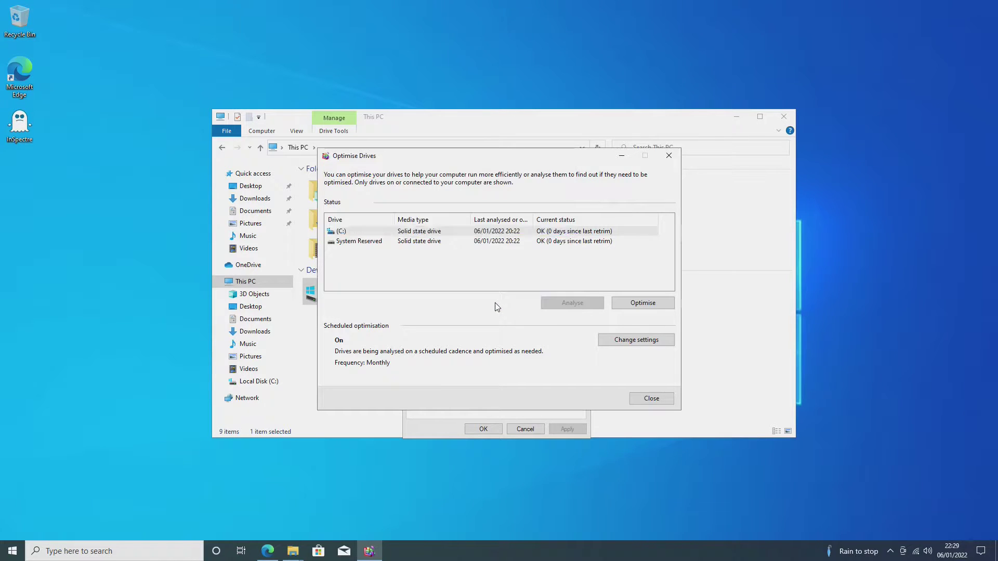
left_click(651, 399)
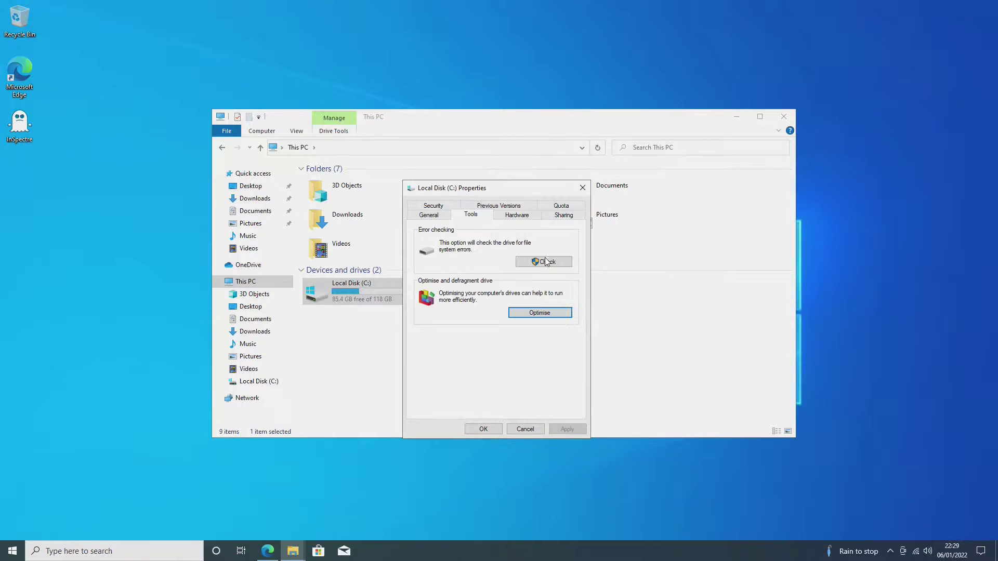
left_click(581, 188)
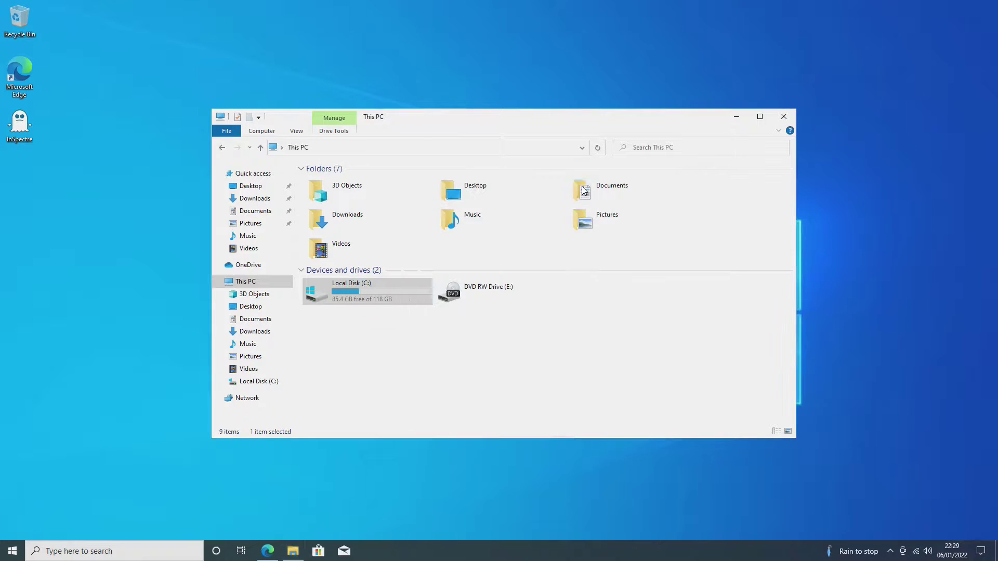
Step: Close This PC and pause Windows updates for 7 days in Update & Security
left_click(780, 124)
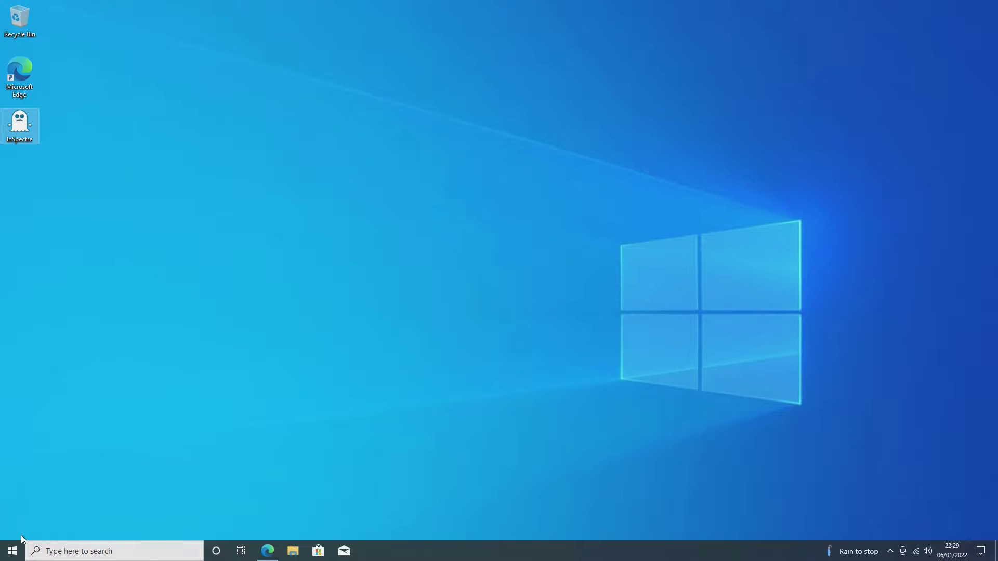
left_click(13, 550)
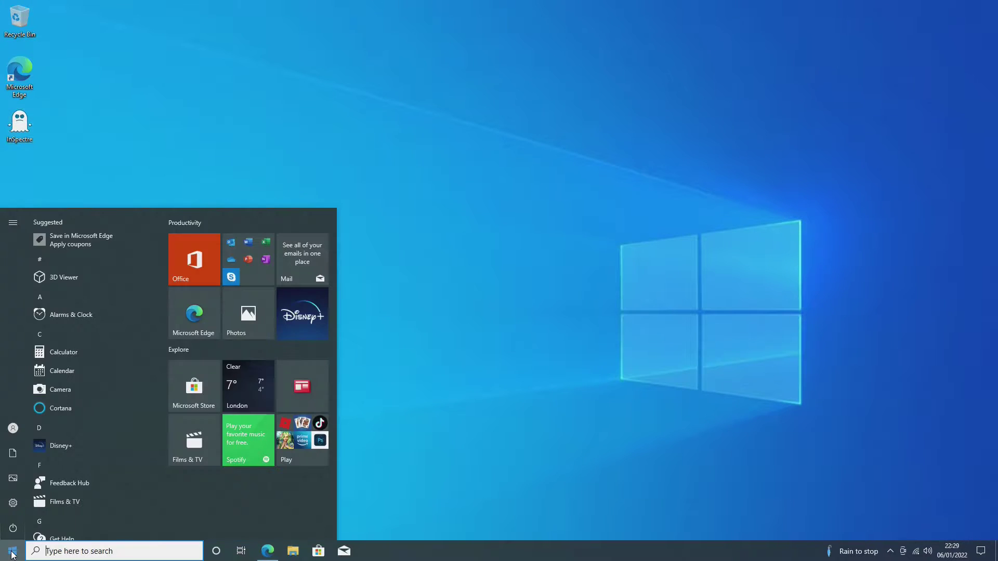
mouse_move(14, 503)
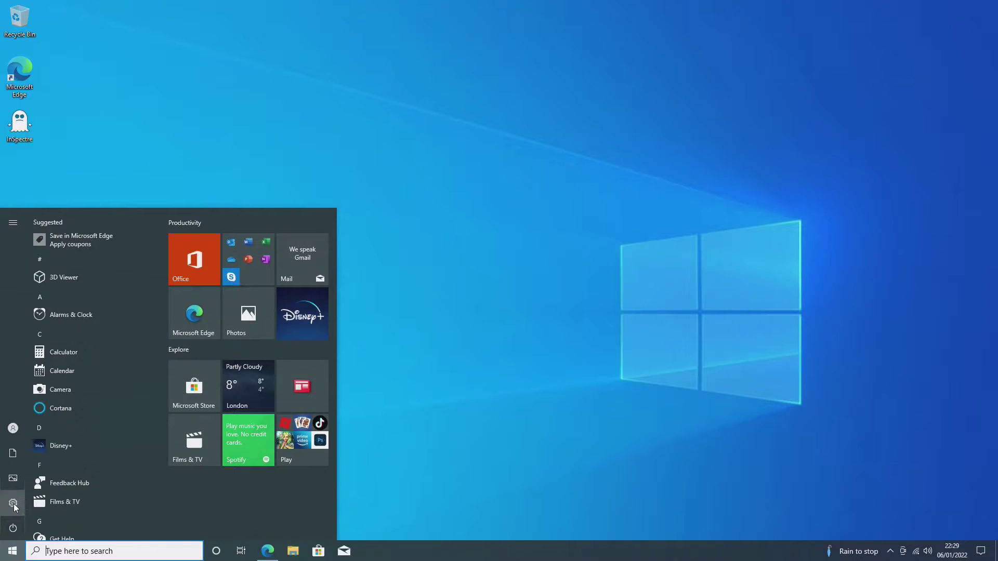
left_click(13, 504)
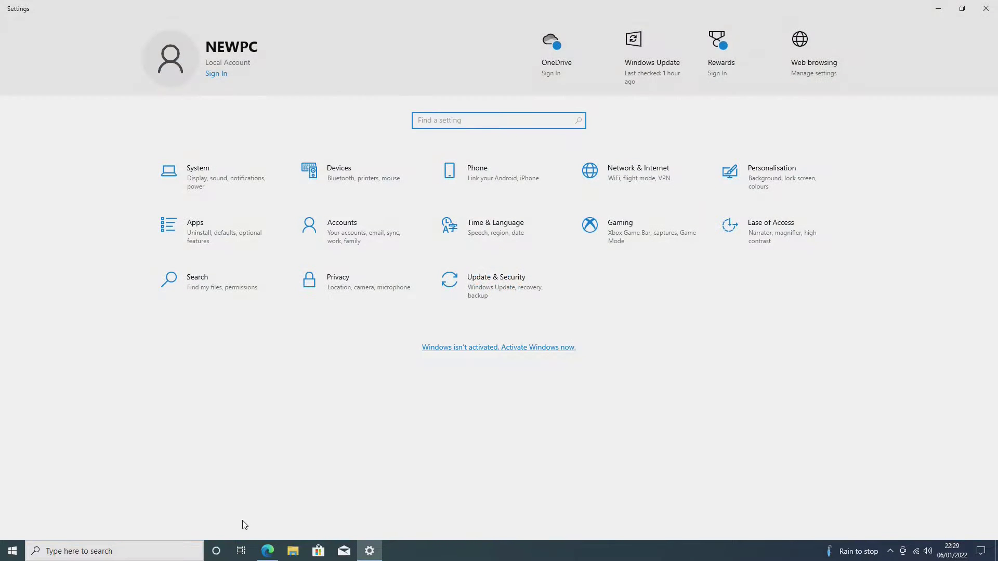
left_click(501, 290)
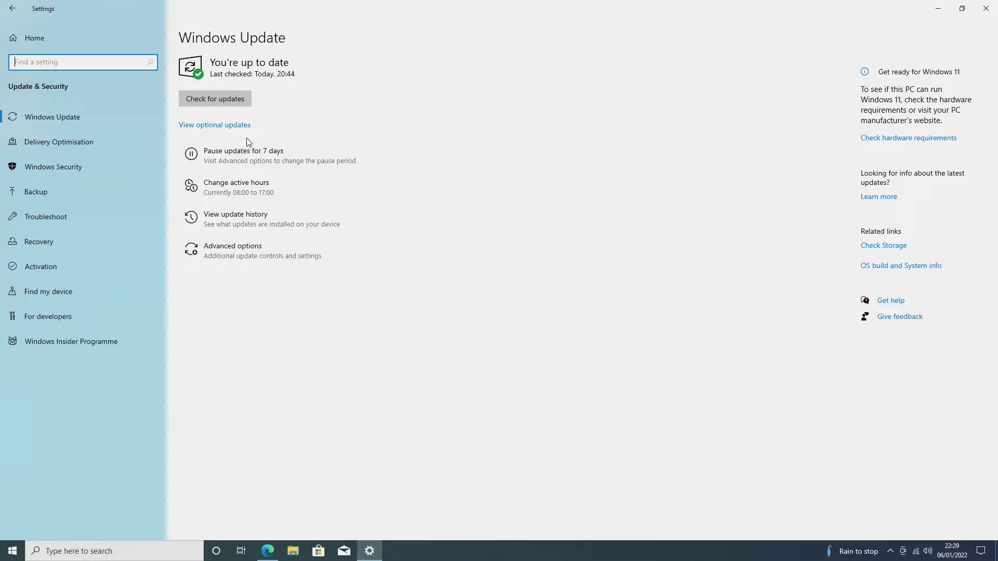
left_click(222, 158)
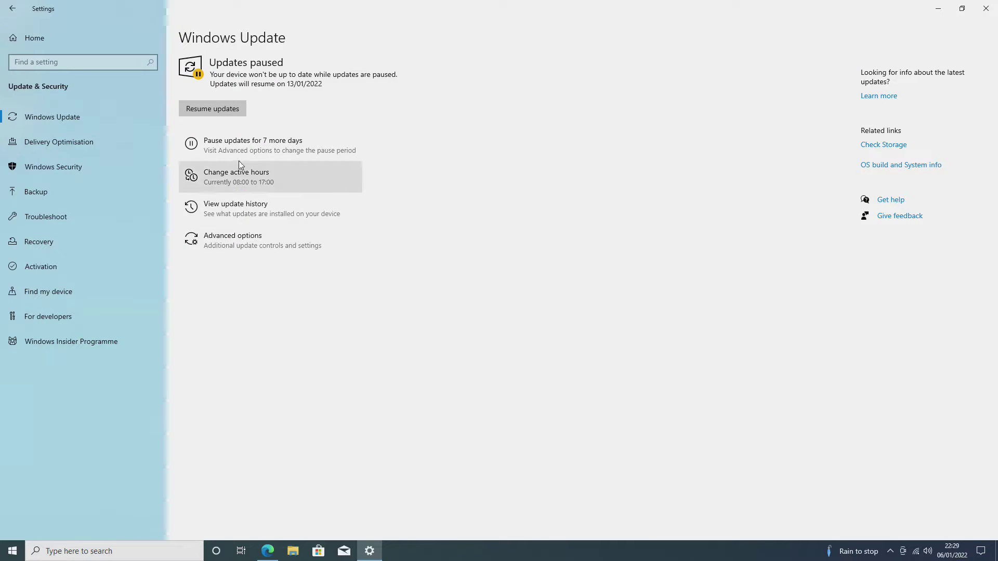
Step: In Advanced options, turn off other Microsoft product updates and pause updates until 10 February 2022
left_click(231, 244)
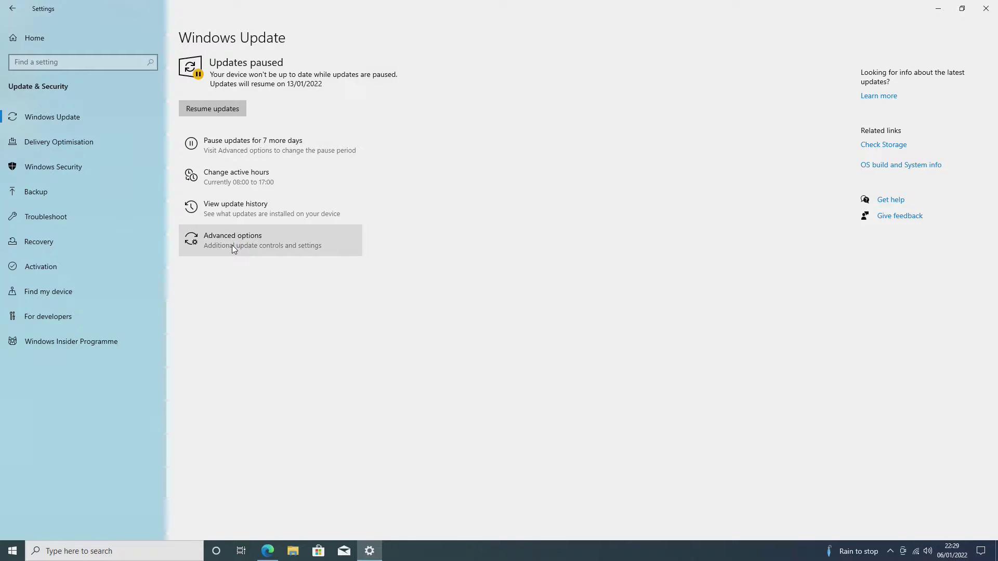
left_click(231, 244)
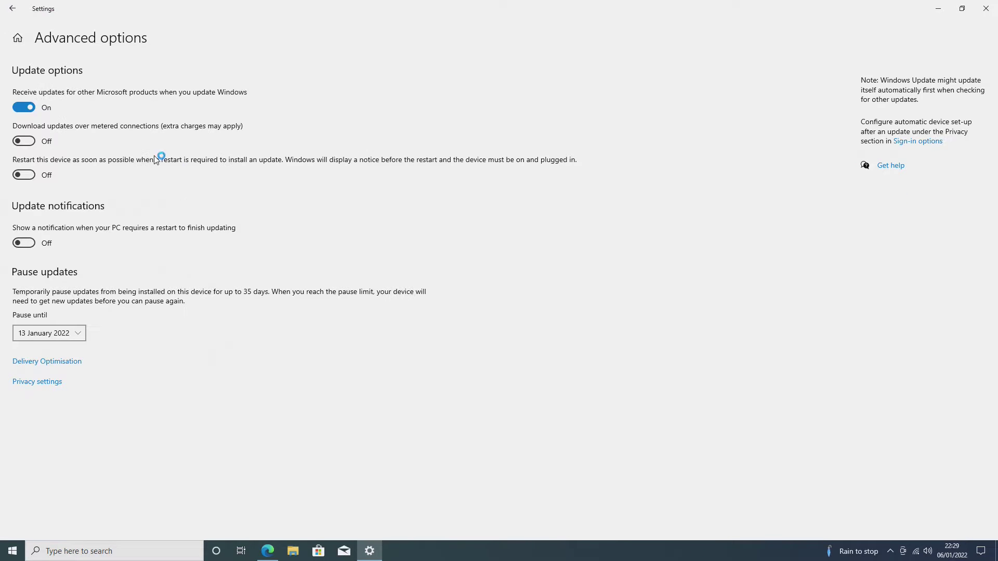
left_click(26, 110)
left_click(62, 333)
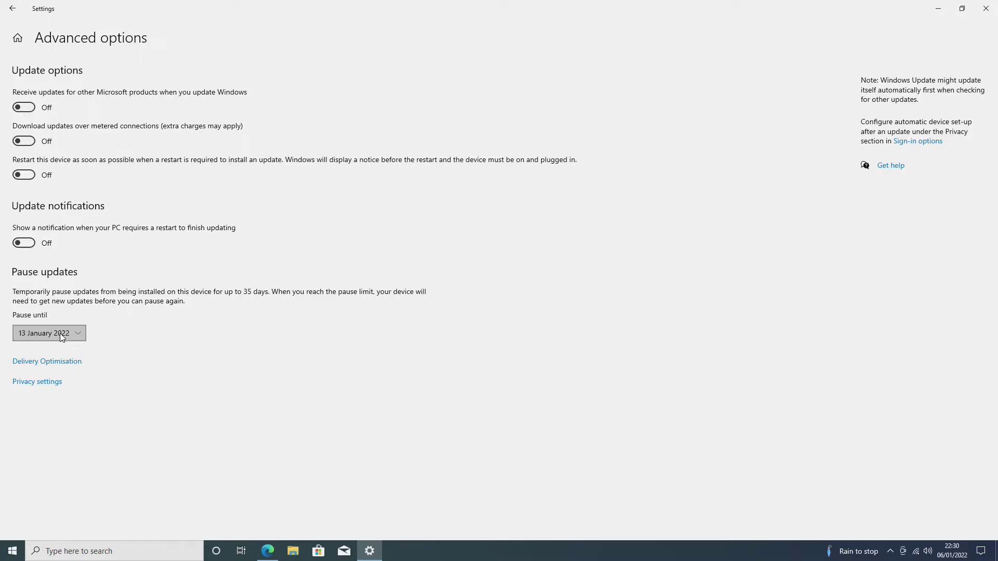
scroll(54, 281, "down", 3)
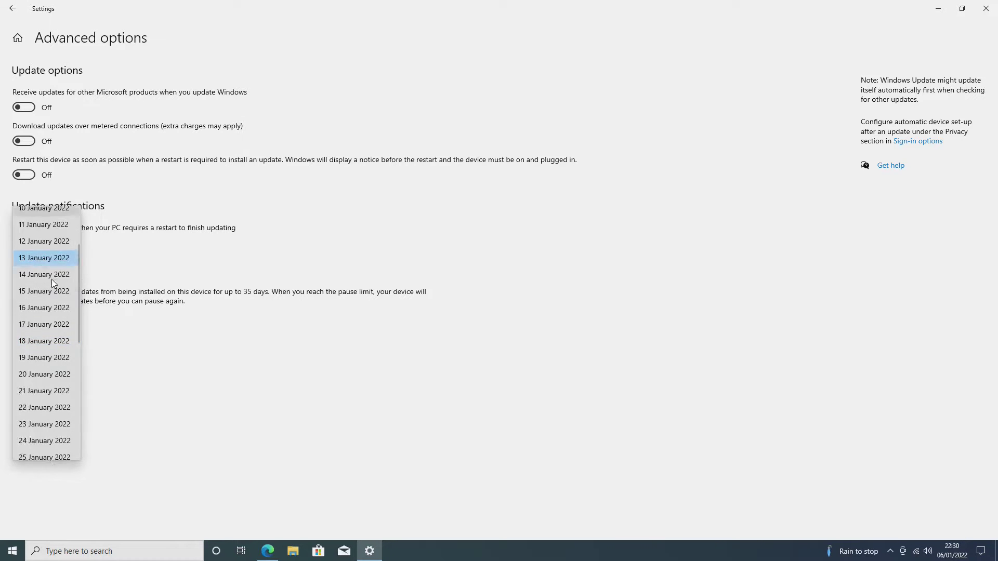
scroll(54, 282, "down", 3)
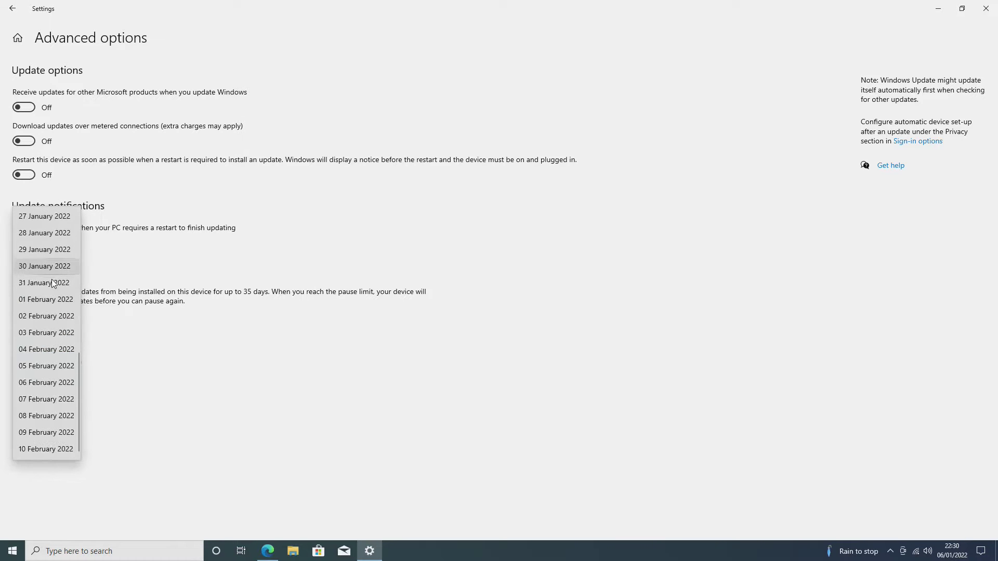
left_click(40, 450)
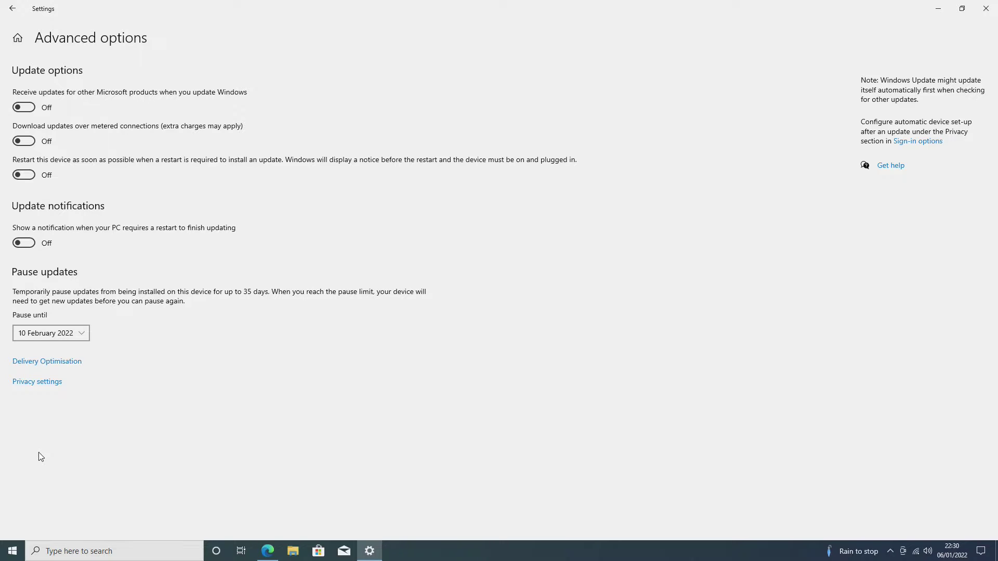
left_click(979, 10)
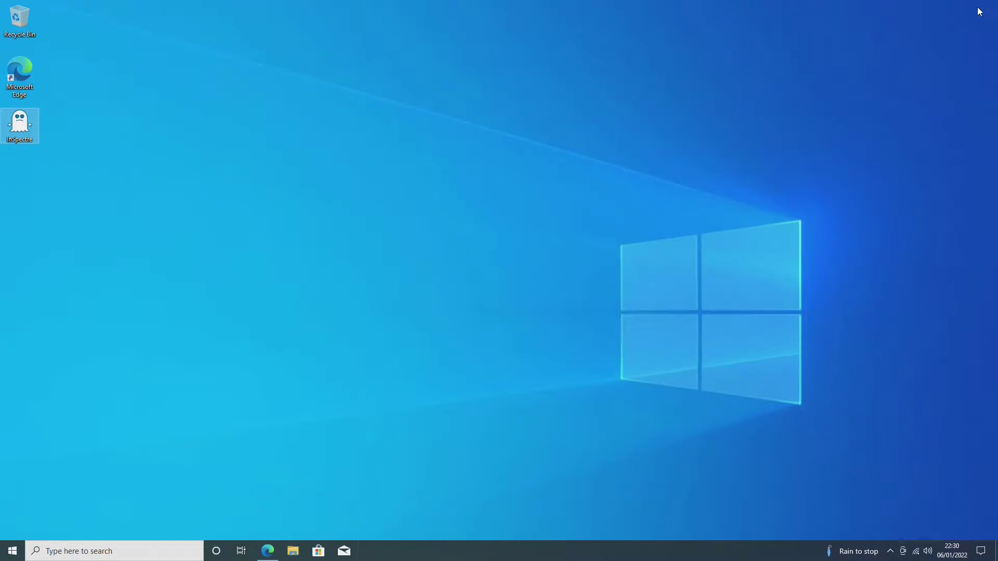
left_click(21, 558)
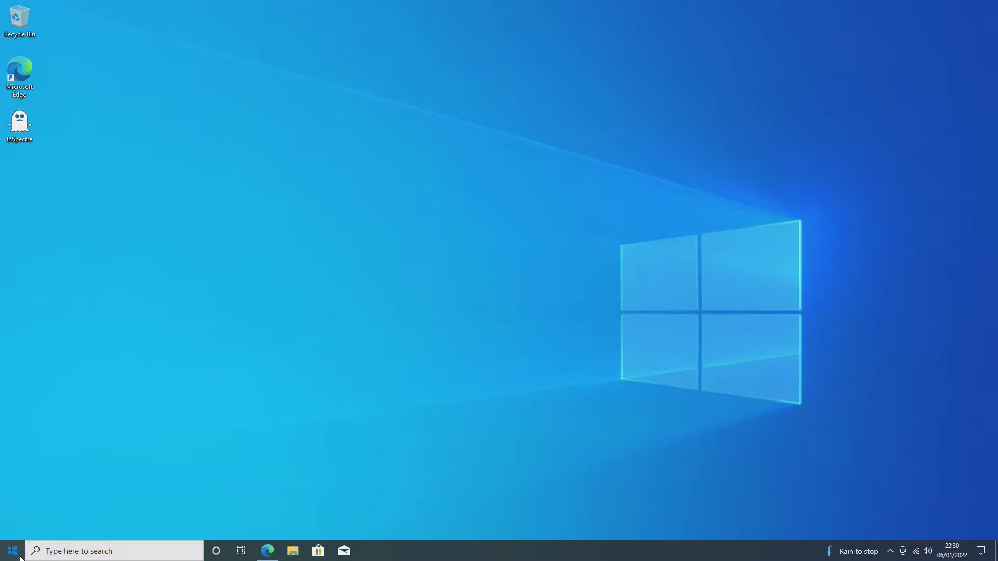
left_click(13, 528)
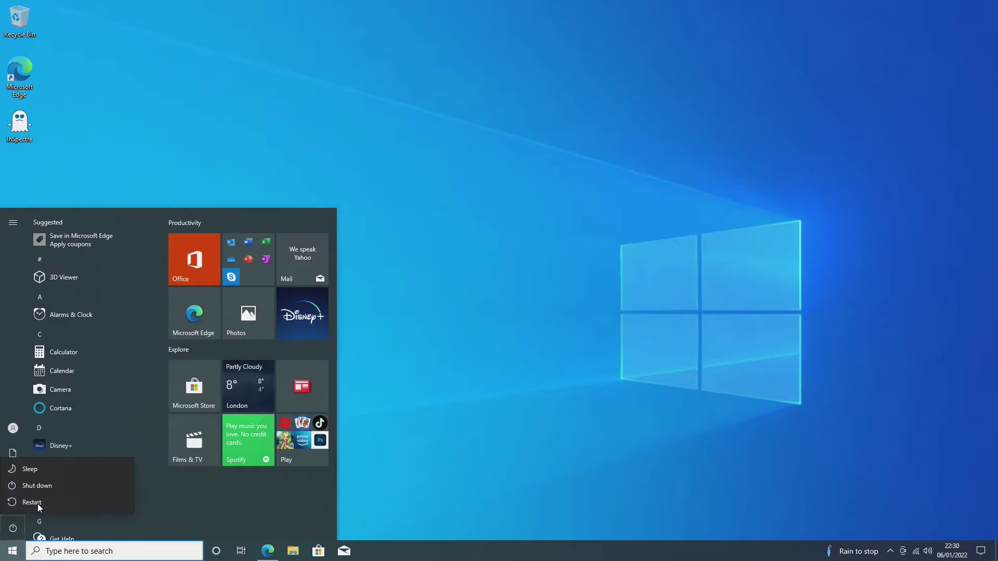
left_click(543, 378)
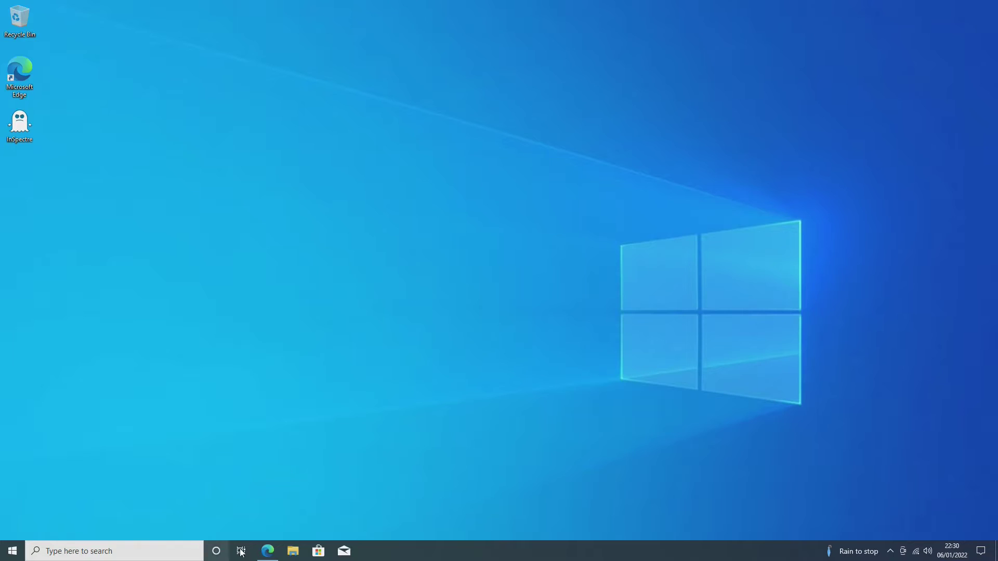
left_click(267, 550)
left_click(993, 9)
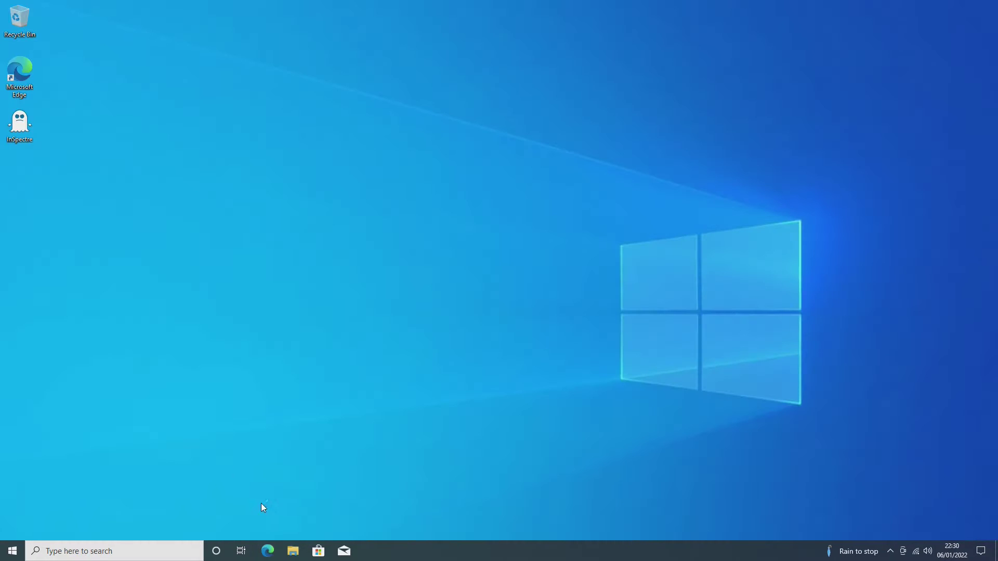
left_click(293, 550)
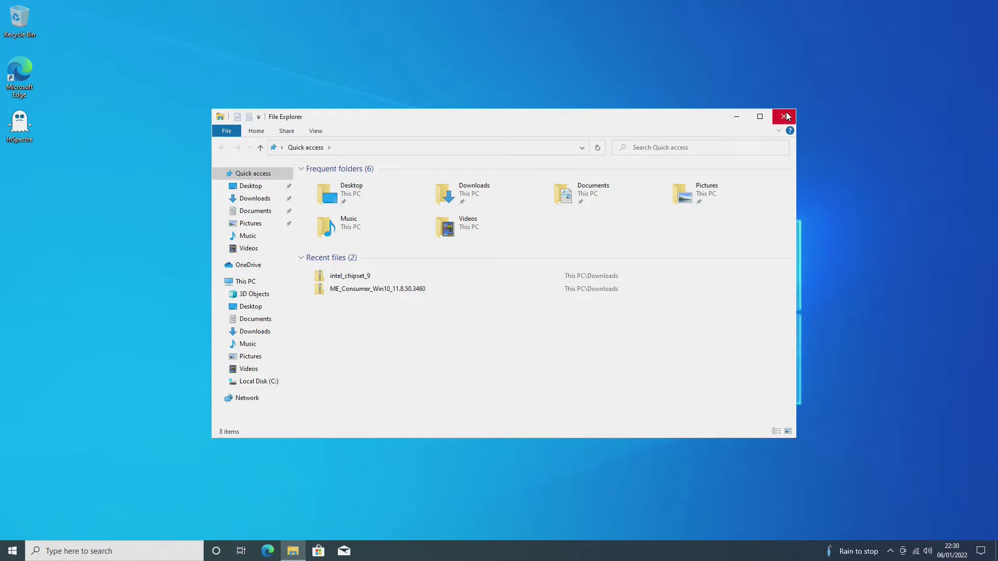
left_click(783, 116)
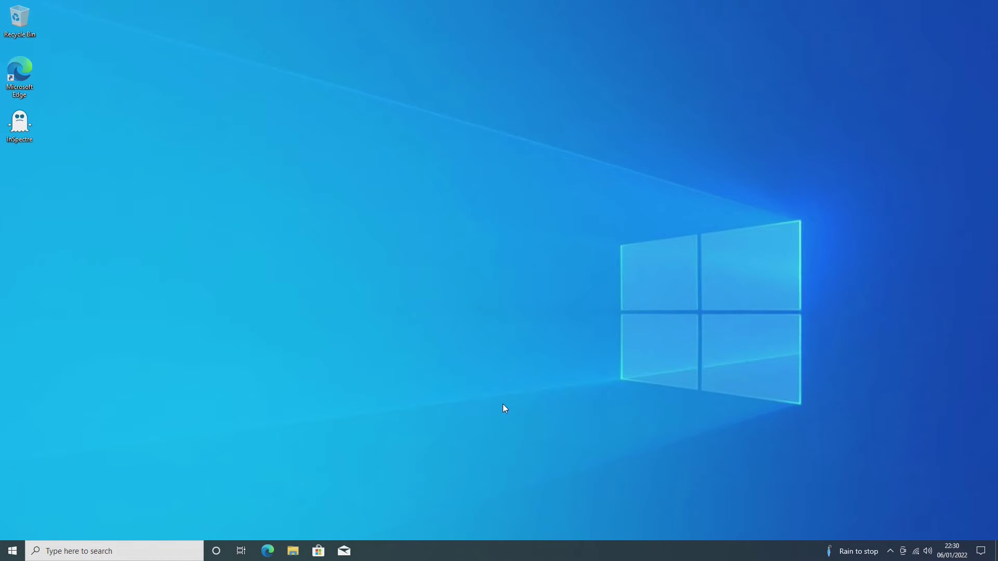